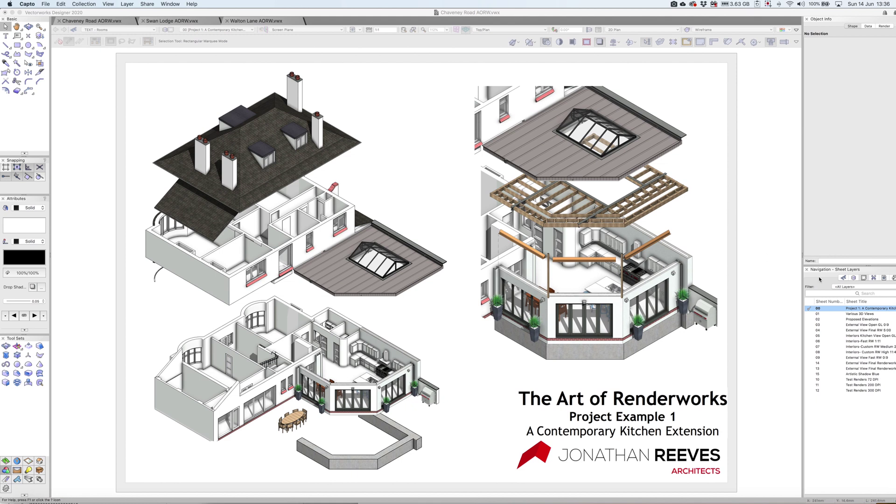
Step: Show sheet 01, Various 3D Views, and inspect the rendered viewport's Object Info settings
double_click(855, 316)
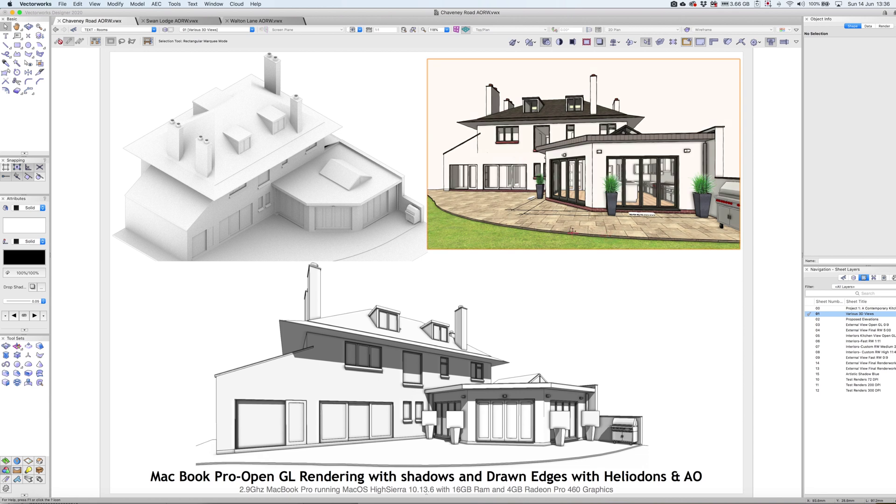
click(524, 324)
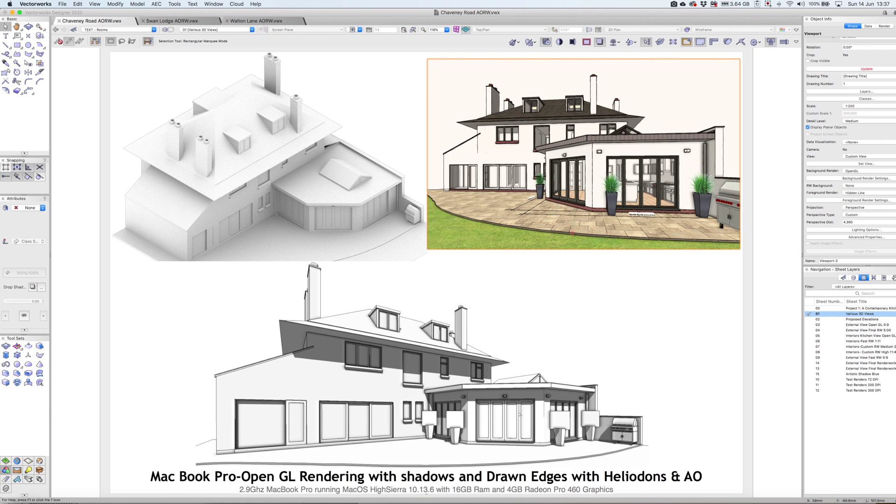
click(865, 320)
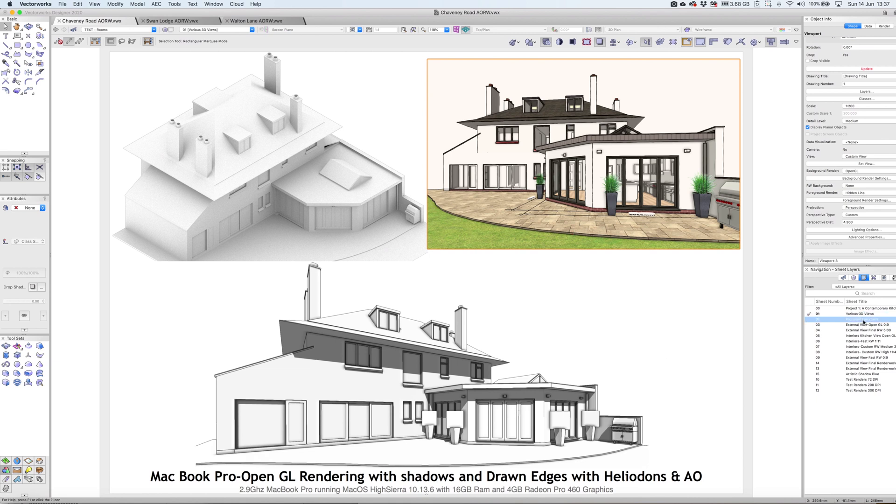
Step: Show sheet 02, Proposed Elevations, and review the elevation viewport's lighting options without changes
double_click(853, 320)
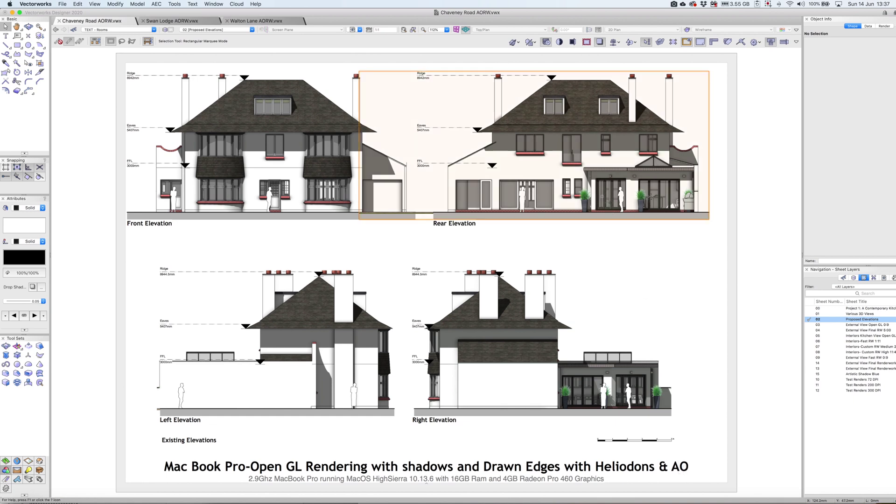
click(864, 229)
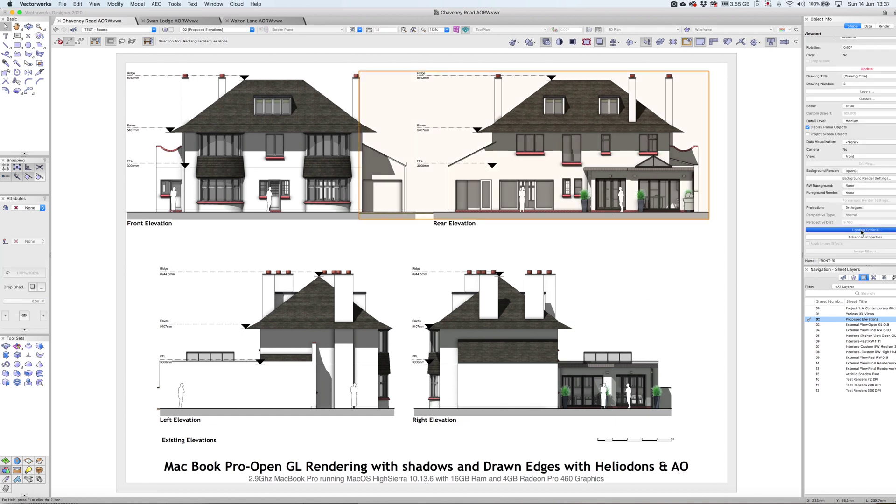
drag(489, 77, 682, 232)
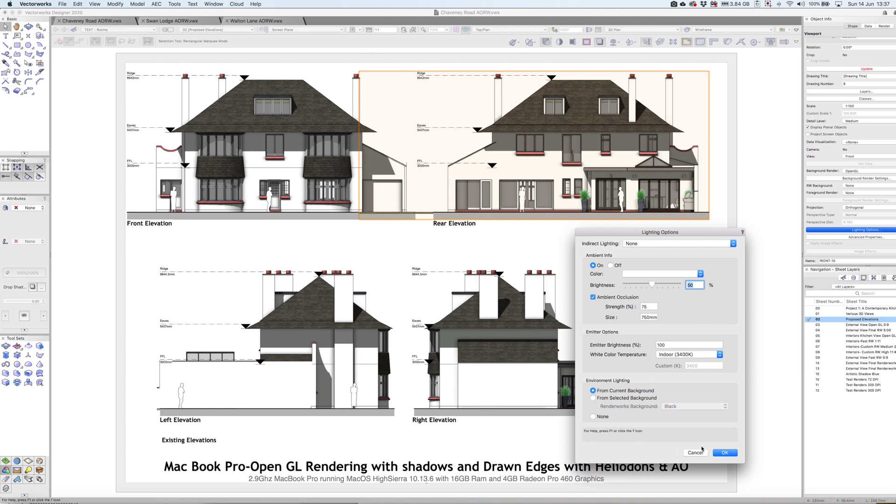
key(Return)
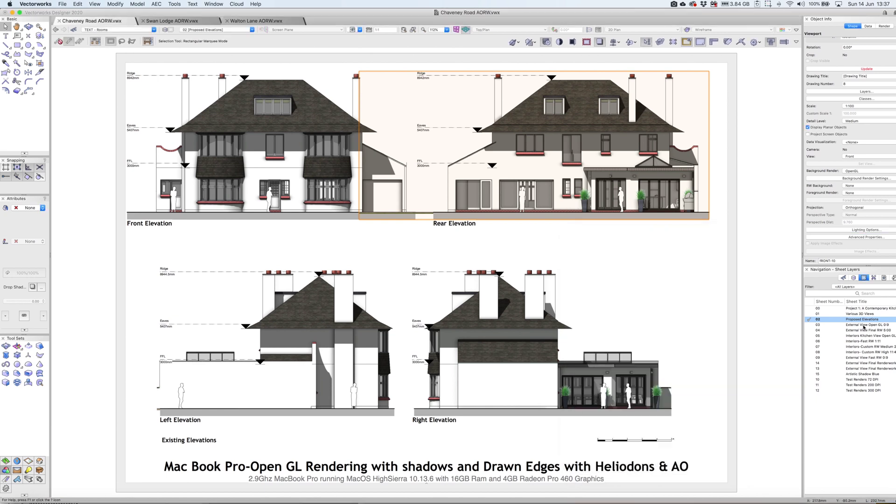
click(863, 325)
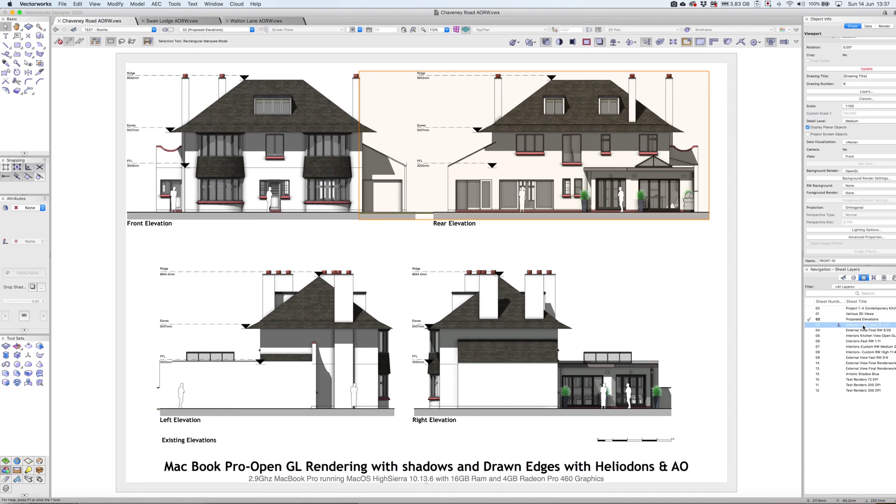
Step: Show sheet 03, External View Open GL 0:9, fitted to the page
double_click(863, 325)
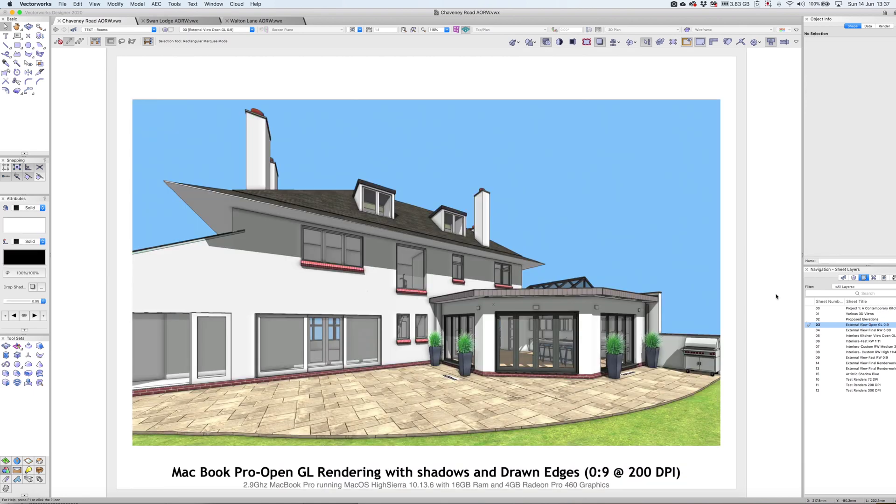
key(super+6)
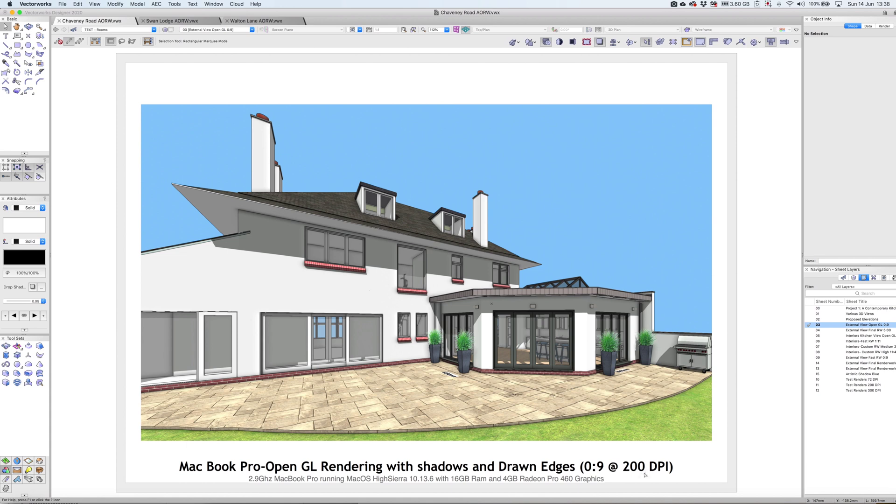
click(167, 30)
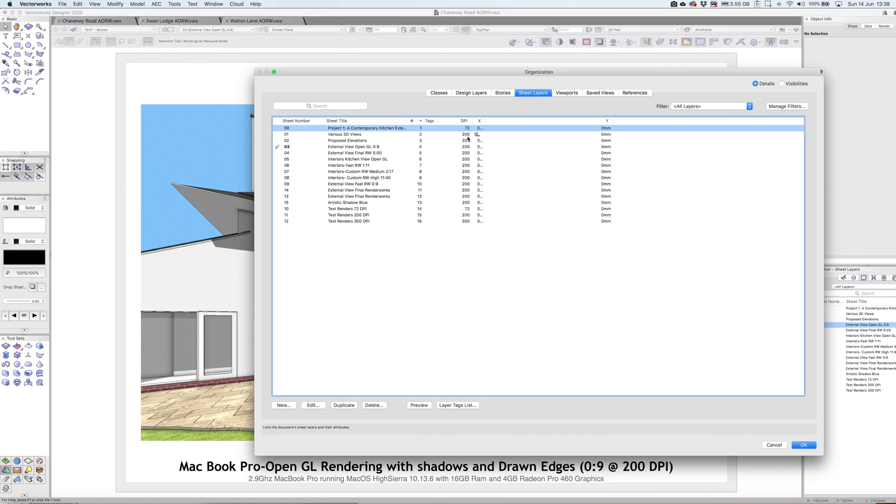
Step: Review each sheet's 72, 200 or 300 DPI in the Organization sheet list, then cancel
drag(463, 166, 465, 171)
click(780, 445)
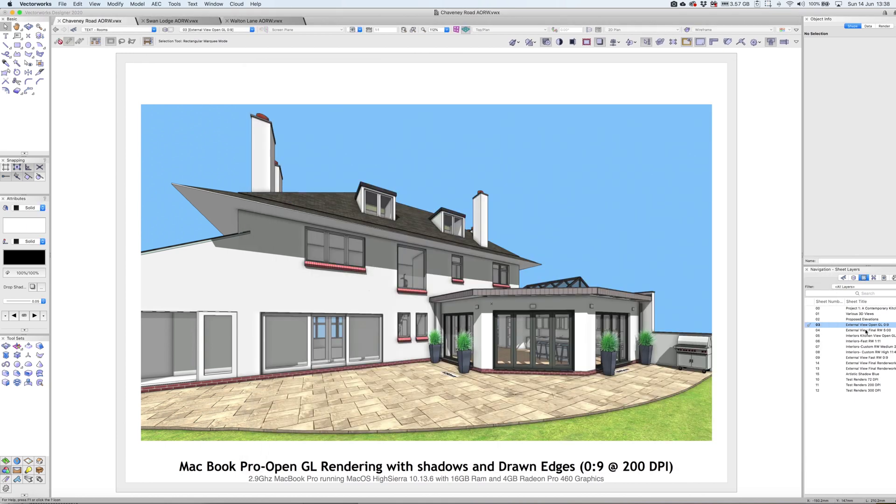
Step: Compare sheet 04's 5:27 final-quality render with sheet 03's 0:9 OpenGL render, selecting sheet 03's viewport
double_click(866, 331)
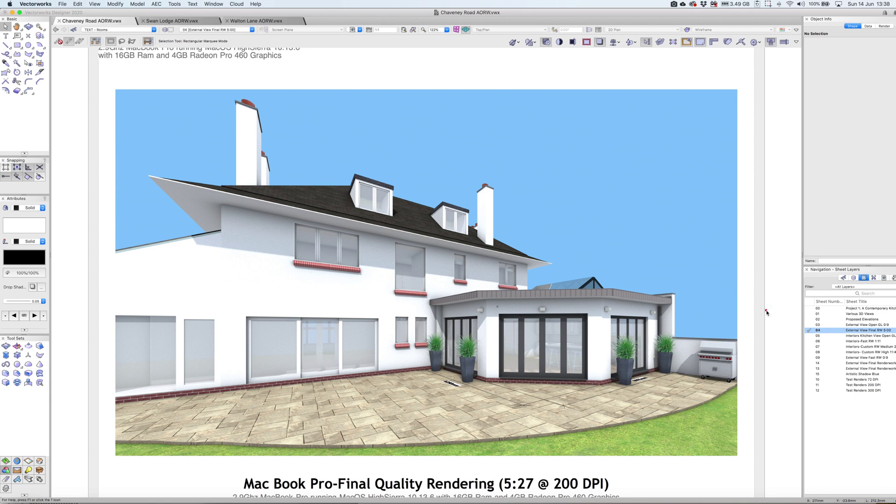
key(super+6)
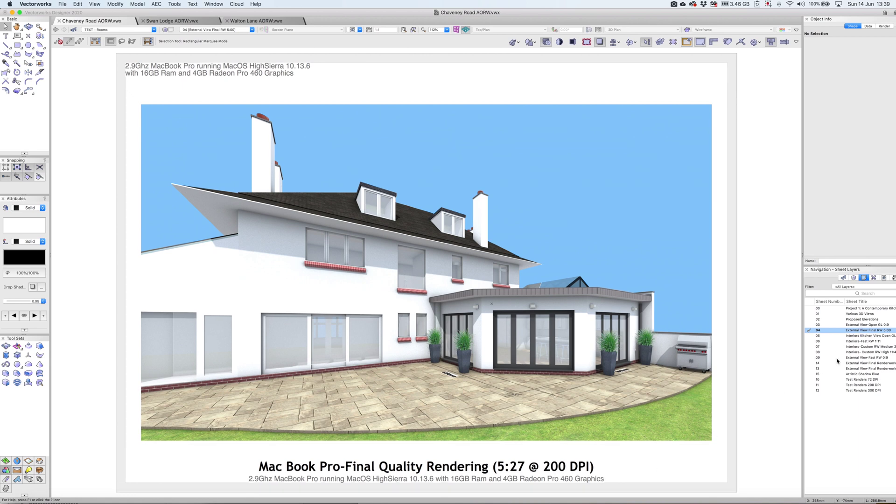
click(866, 325)
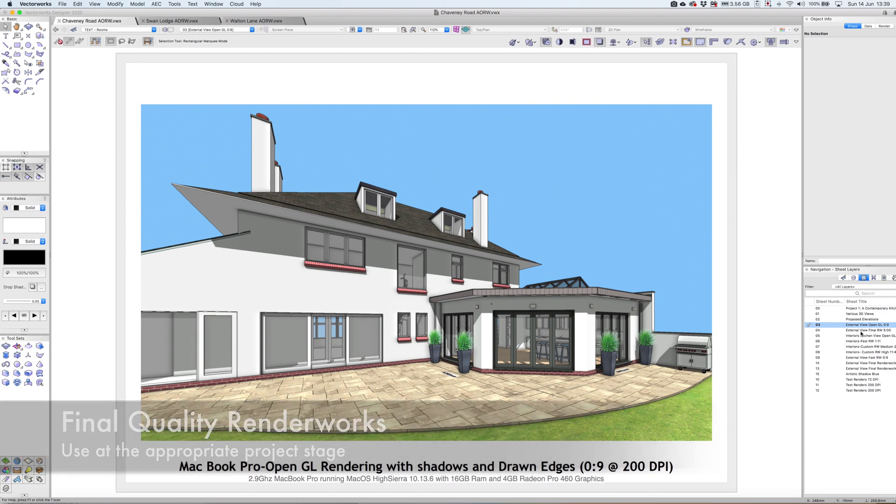
click(861, 332)
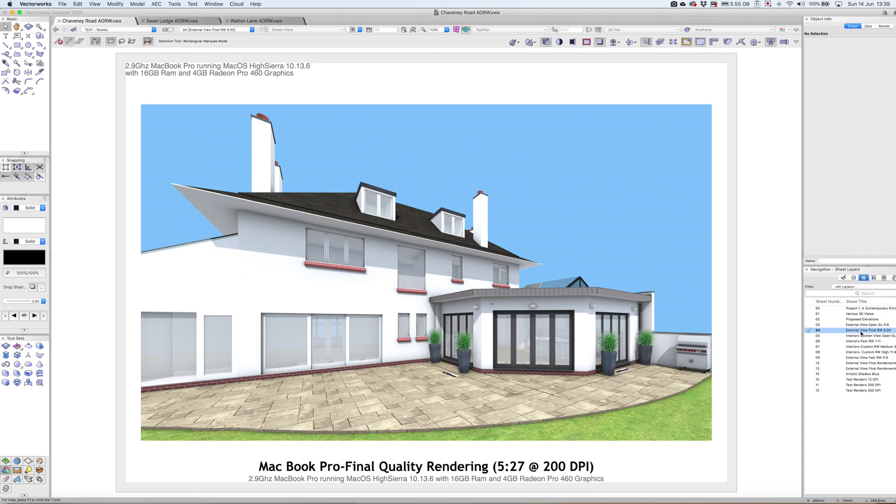
click(859, 327)
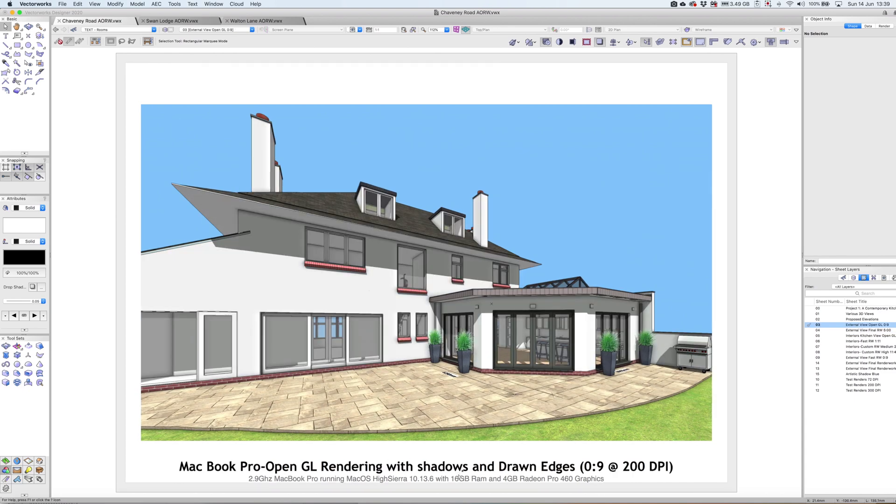
click(658, 359)
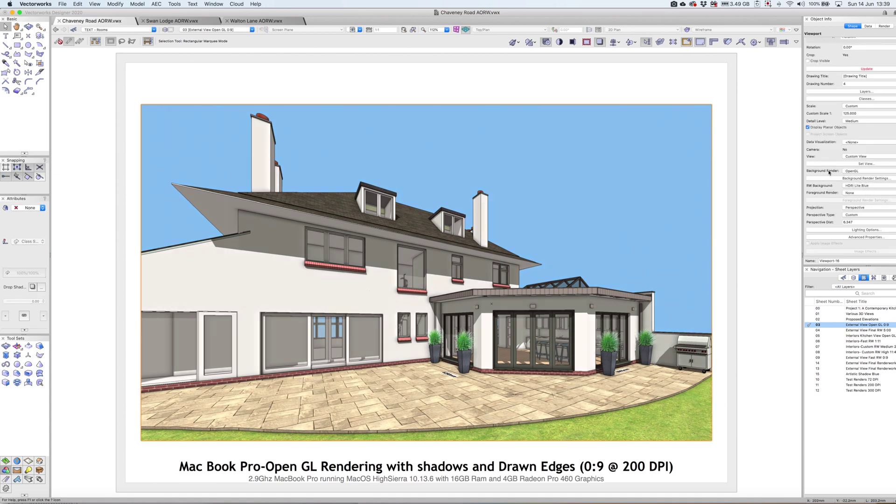
Step: Review the viewport's OpenGL background render and lighting settings, cancelling both unchanged
click(854, 178)
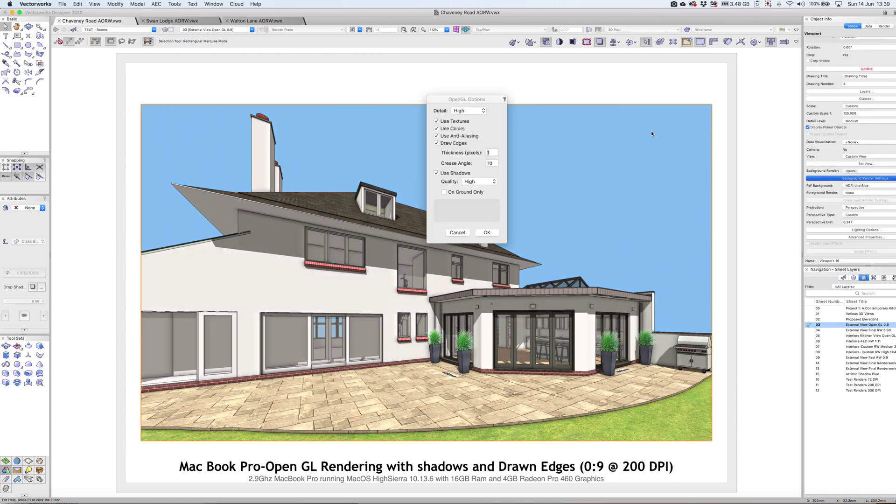
drag(486, 100, 677, 129)
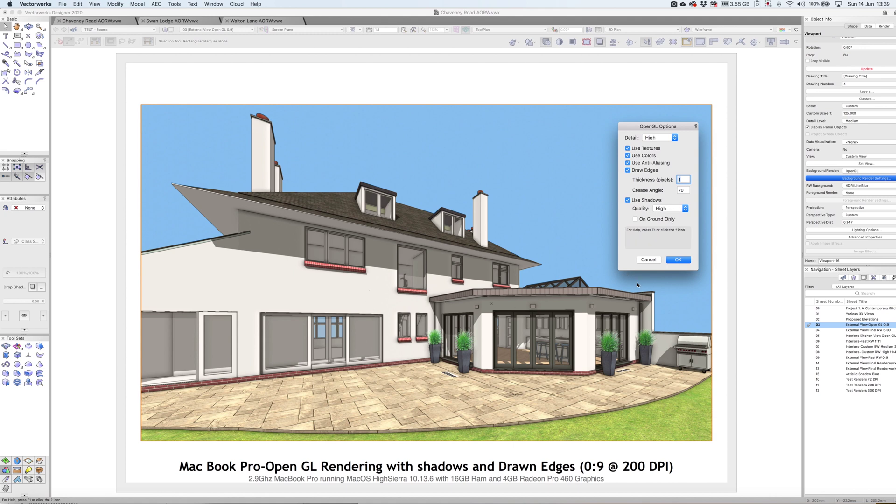
click(649, 259)
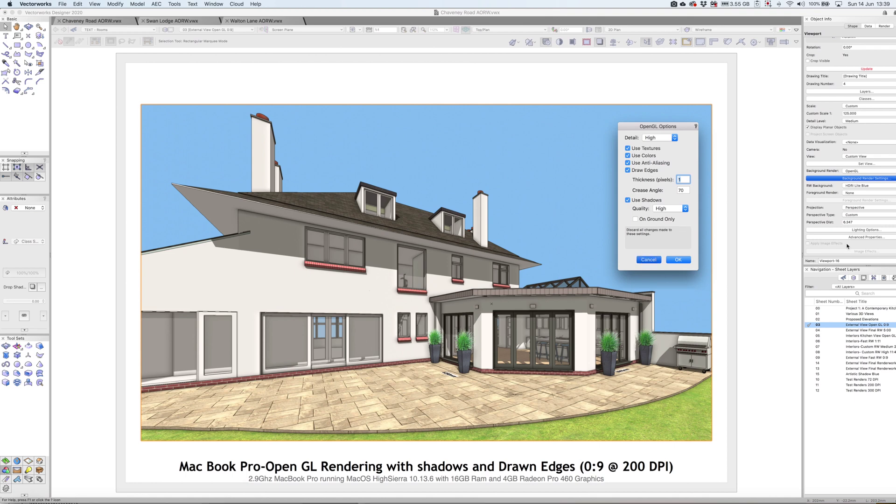
click(862, 230)
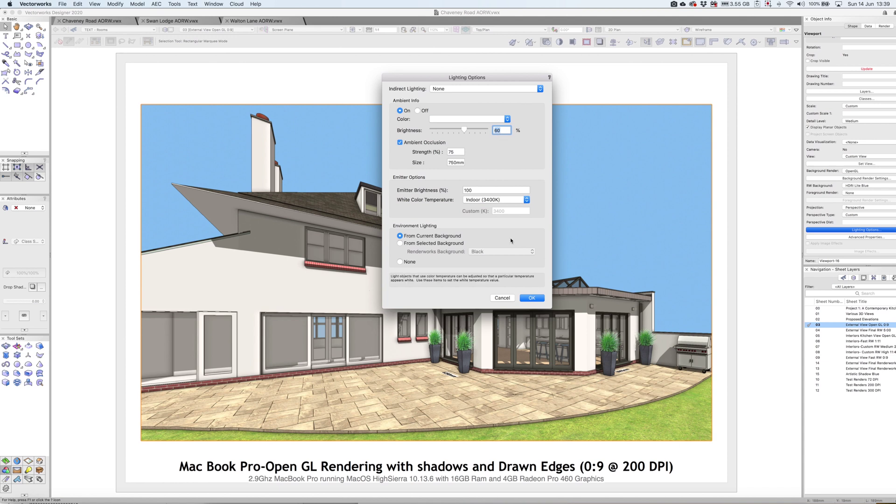
click(503, 298)
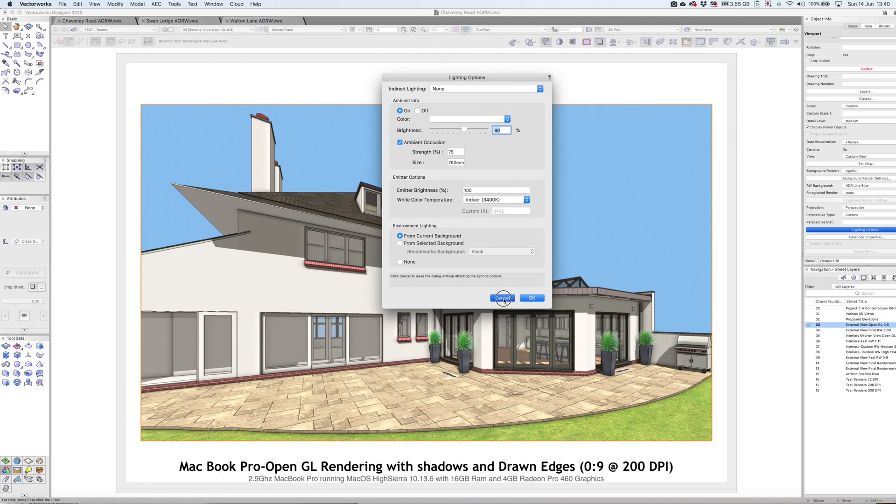
Step: Switch to sheet 04, the 5:27 final-quality exterior render
click(856, 330)
double_click(856, 330)
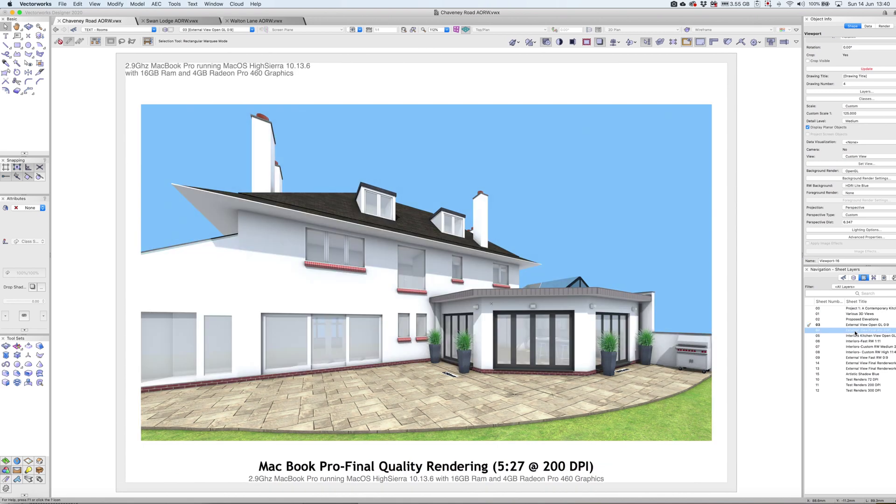
click(856, 336)
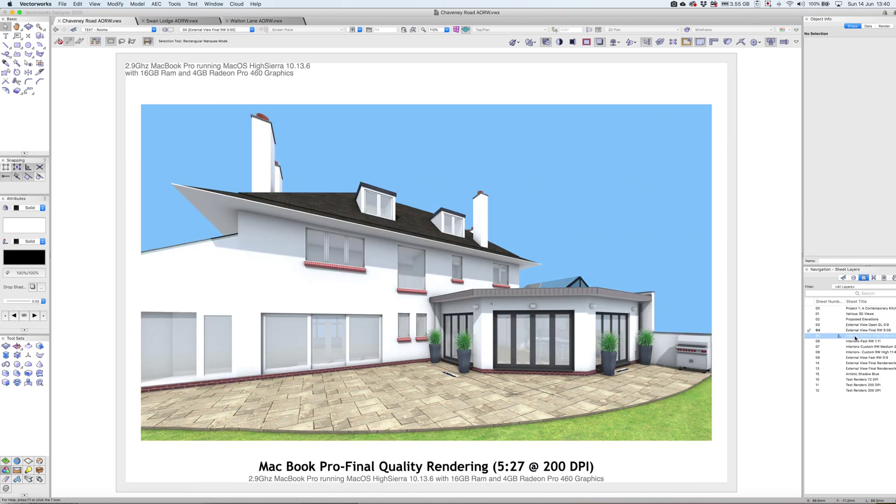
Step: Step through kitchen sheets 05 to 08, from the OpenGL view to the 11:40 custom Renderworks render
double_click(856, 336)
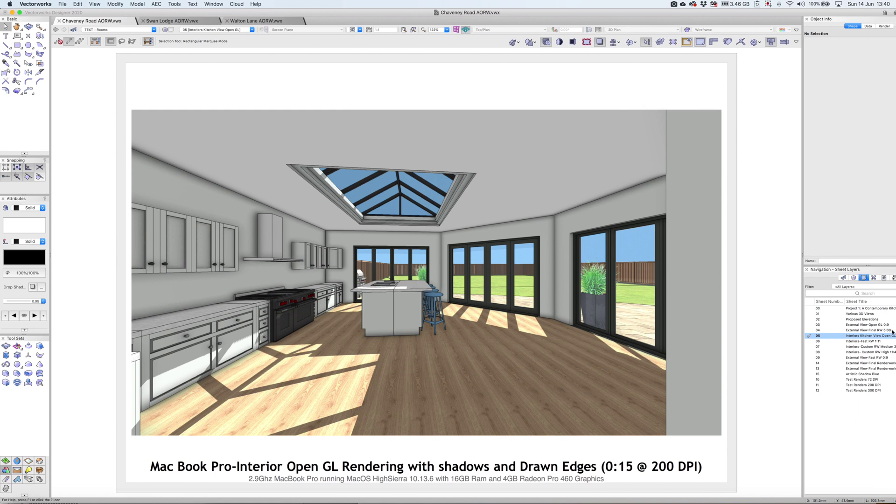
click(869, 342)
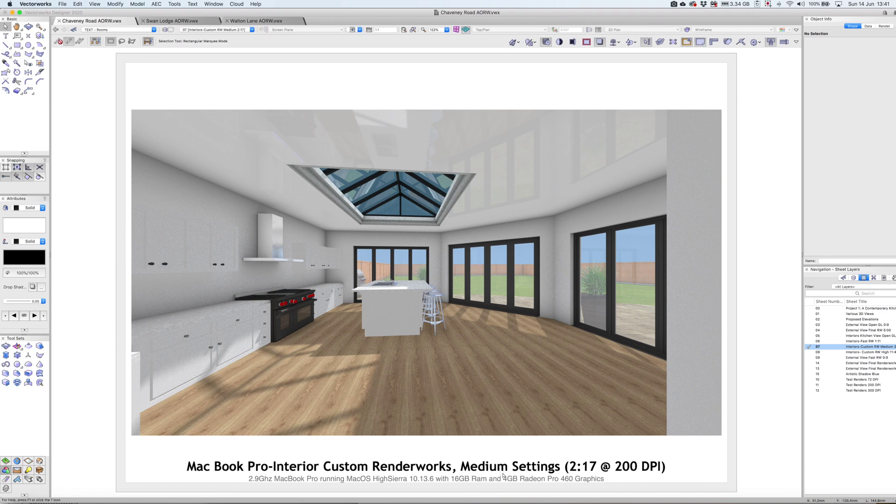
scroll(467, 308, up, 2)
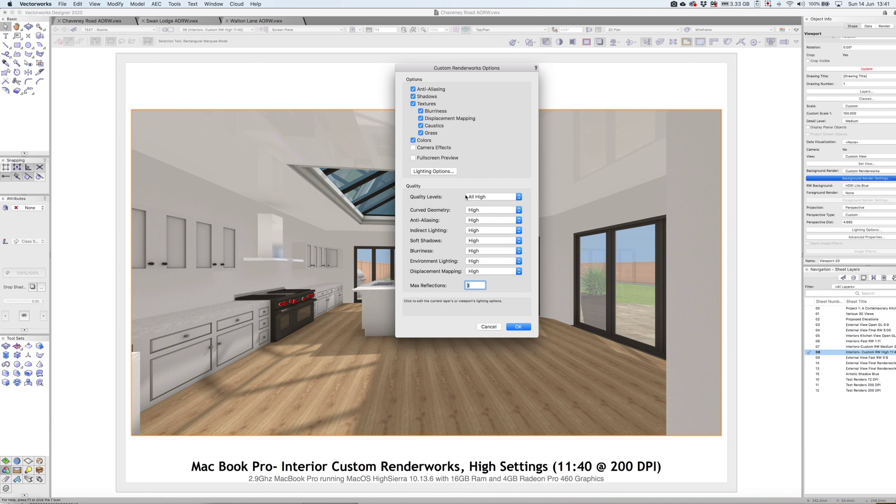
Step: Keep All High quality but set Curved Geometry to Very High, then confirm the custom options
click(489, 196)
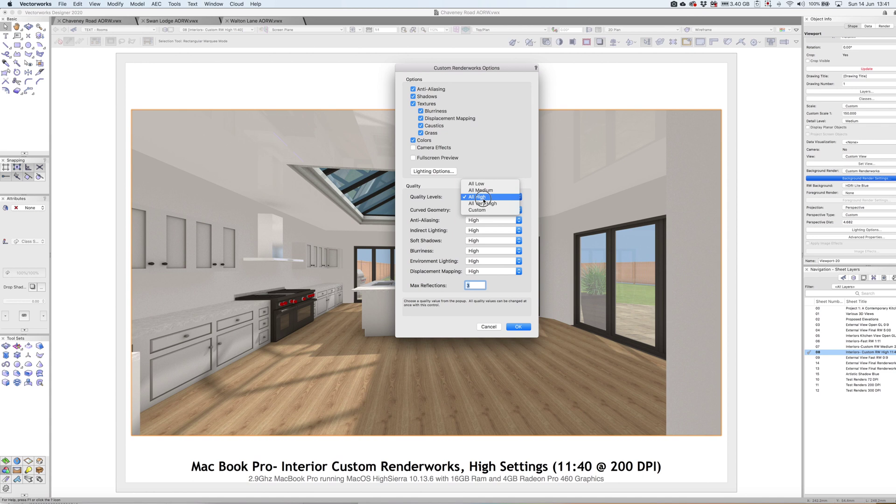
click(542, 196)
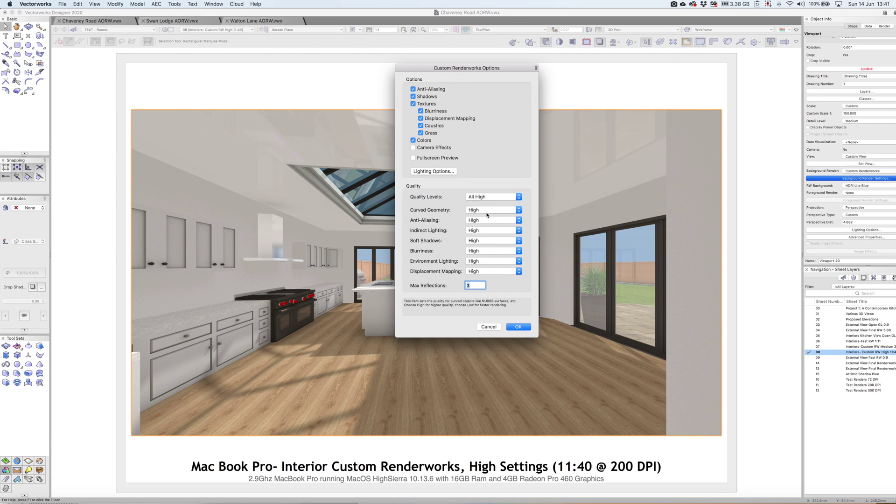
click(485, 213)
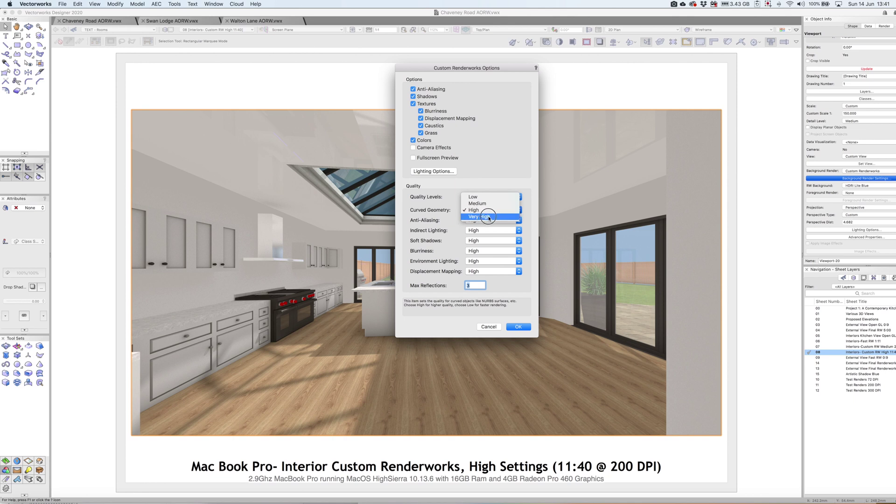
click(487, 217)
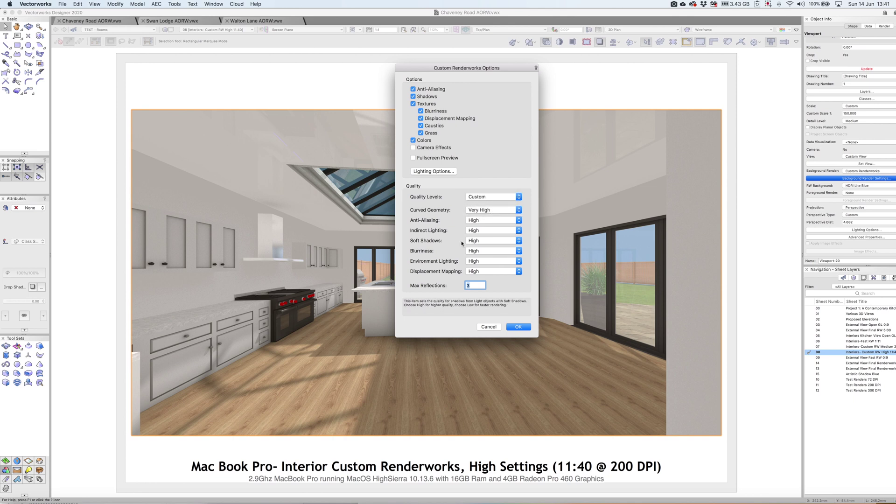
click(433, 171)
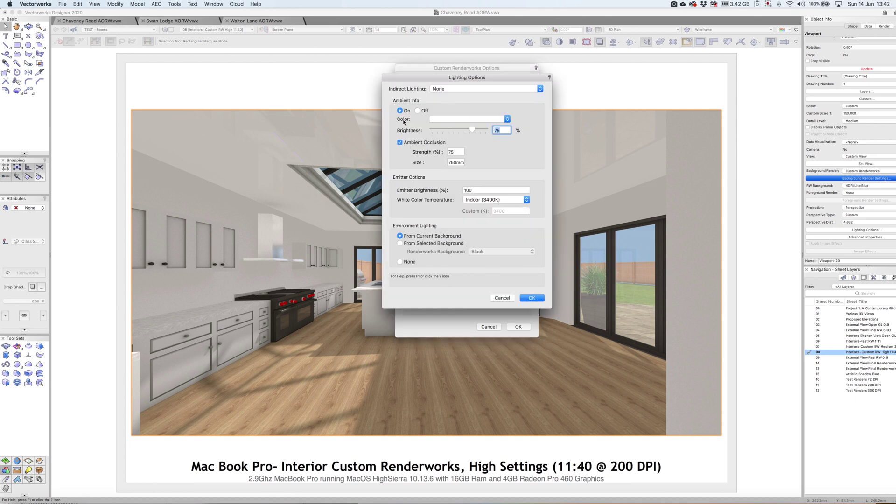
click(508, 300)
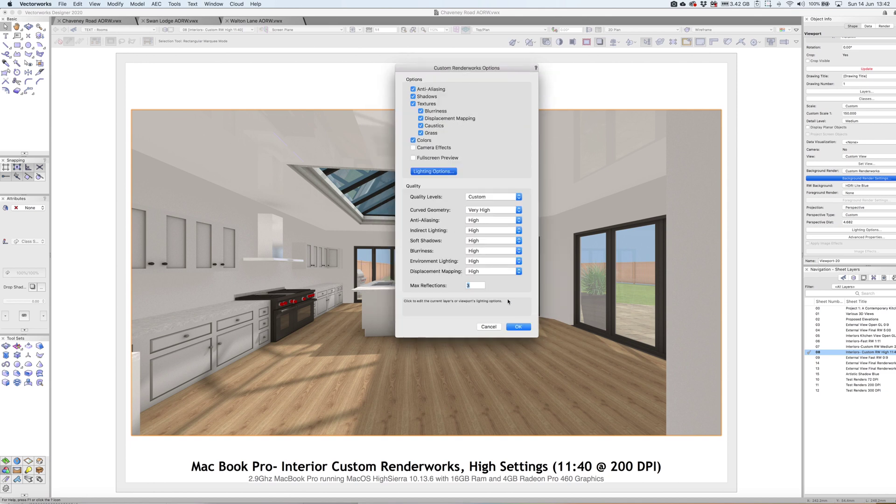
click(518, 327)
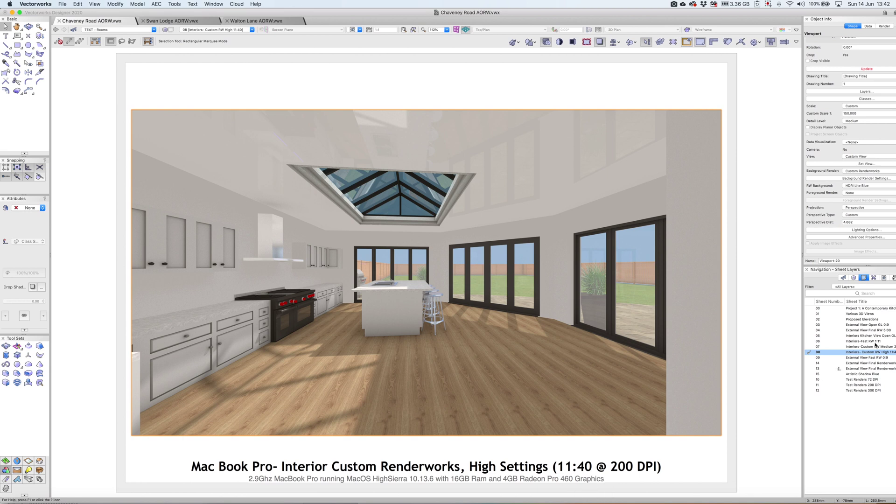
Step: Revisit sheet 05's interior OpenGL view and sheet 08's custom high render
double_click(865, 336)
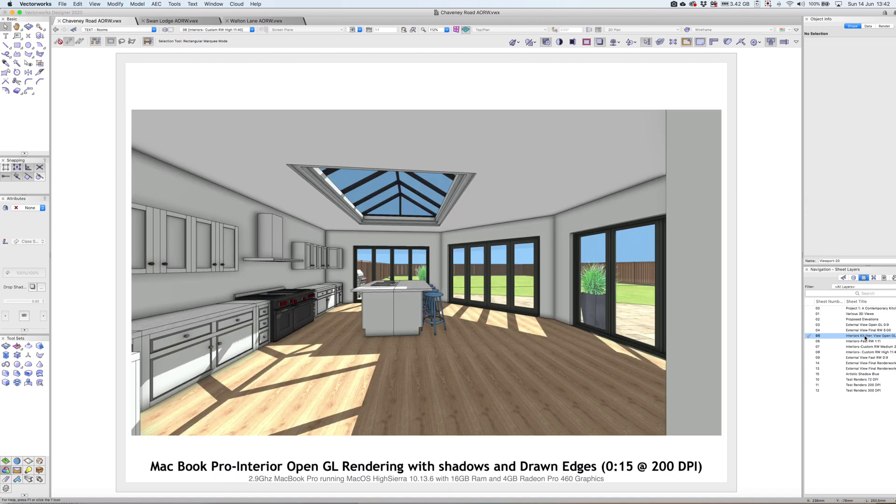
double_click(865, 352)
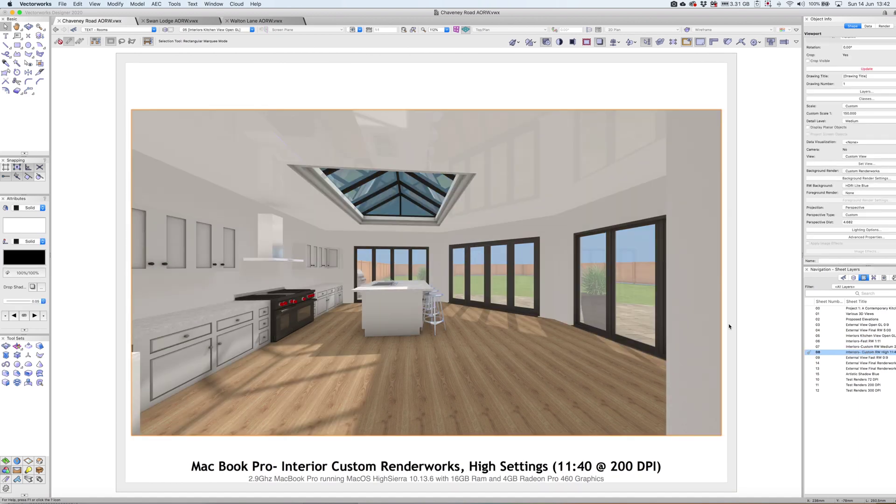
click(750, 321)
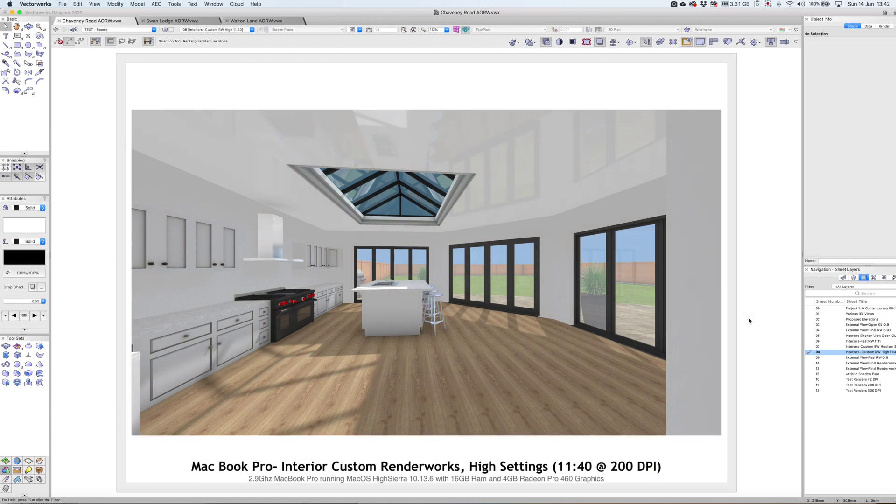
Step: Open sheet 09, External View Fast RW 0:9, and select its render viewport
click(853, 359)
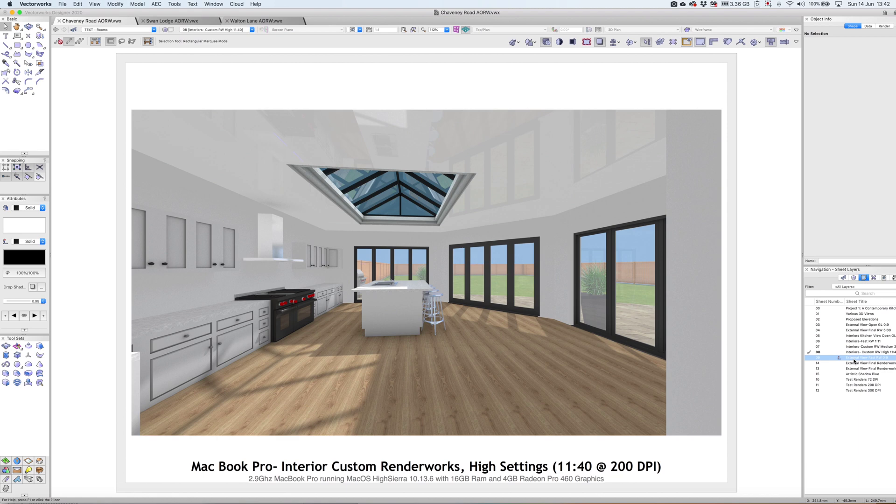
double_click(853, 360)
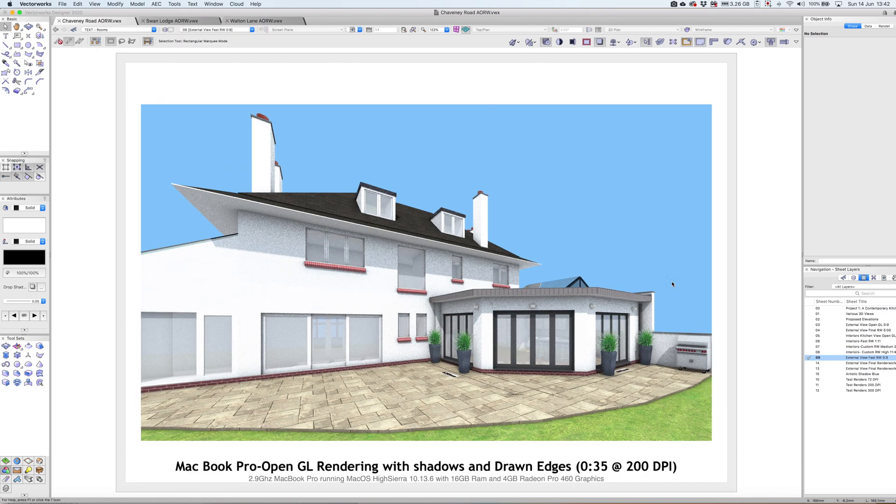
click(750, 316)
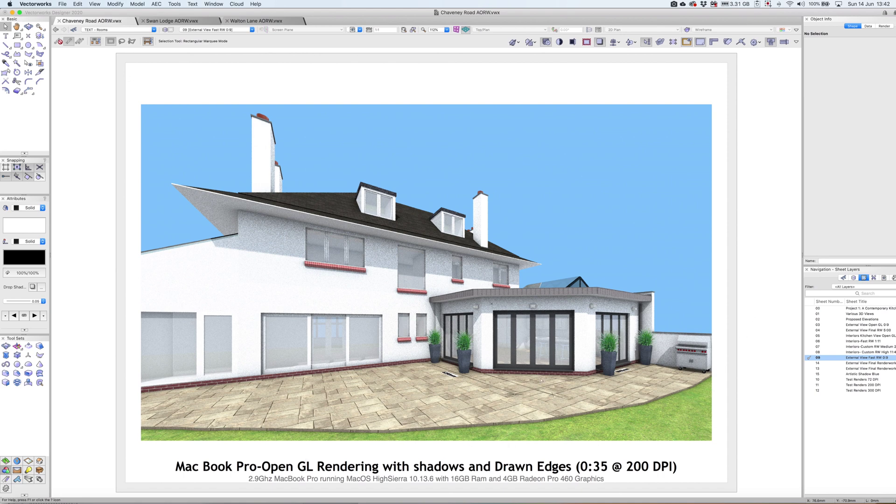
key(super+a)
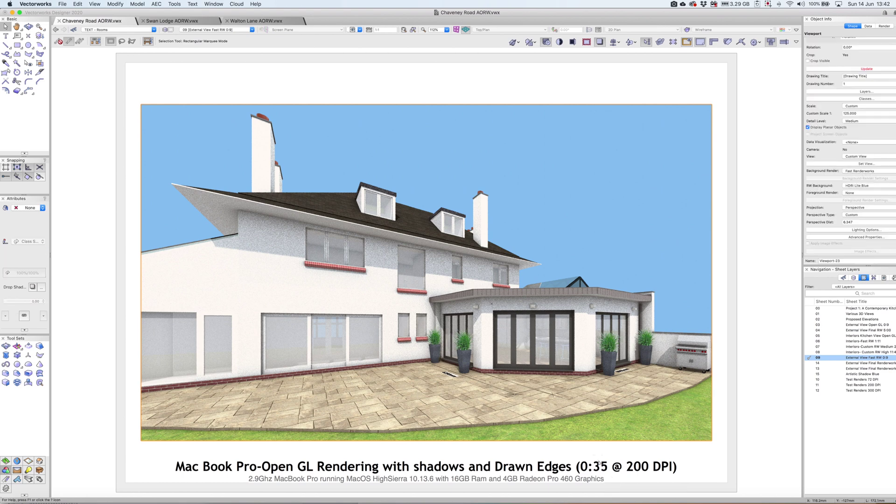
double_click(861, 363)
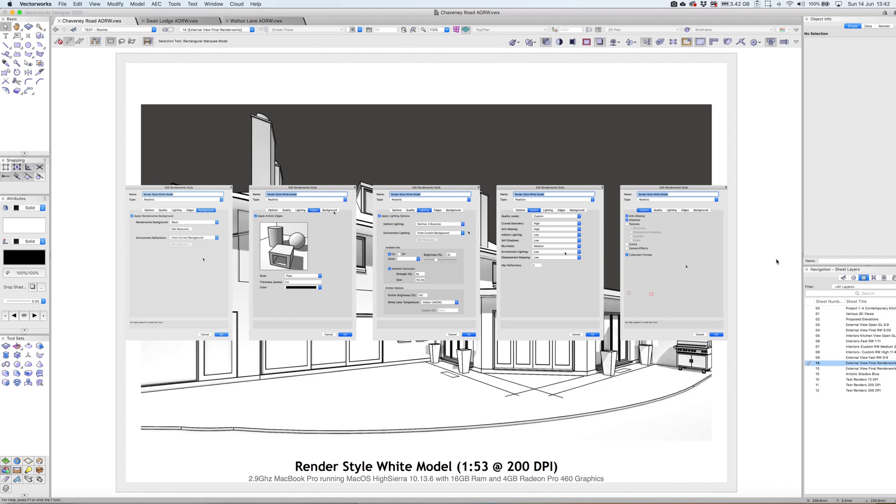
Step: Hide the Renderworks-Settings 1 class by clicking its settings screenshots with the Visibility Tool
key(shift+v)
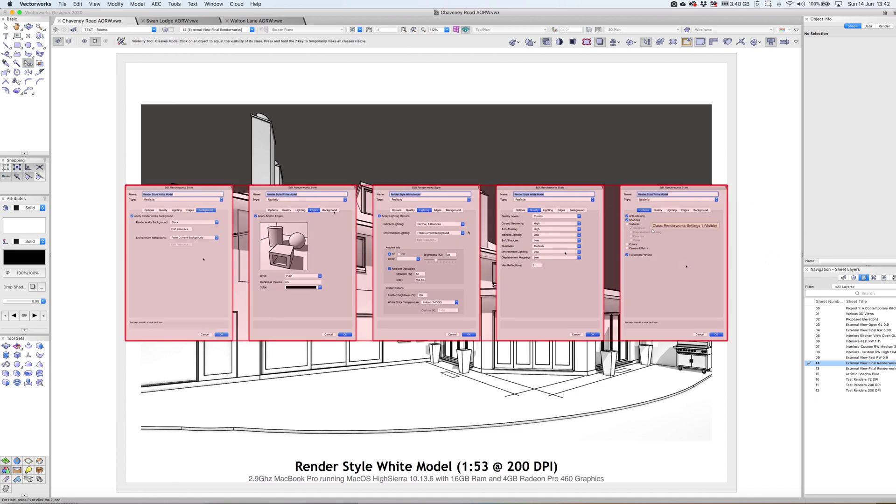
click(524, 218)
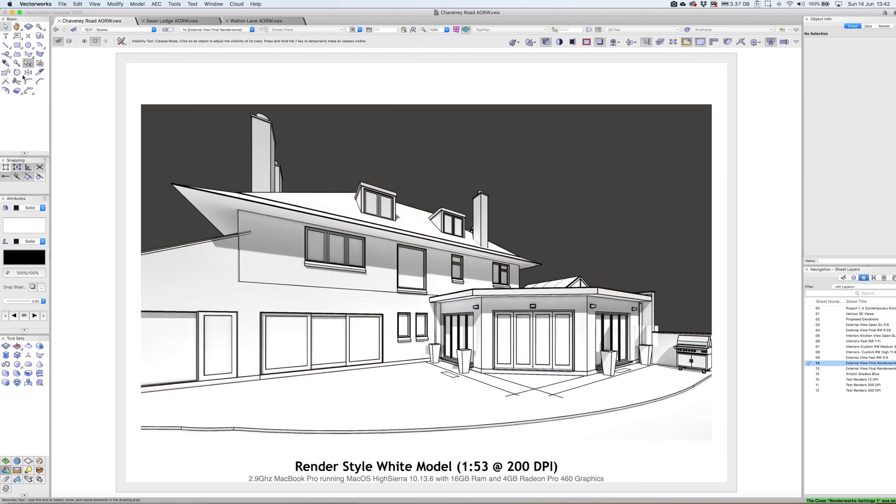
click(84, 41)
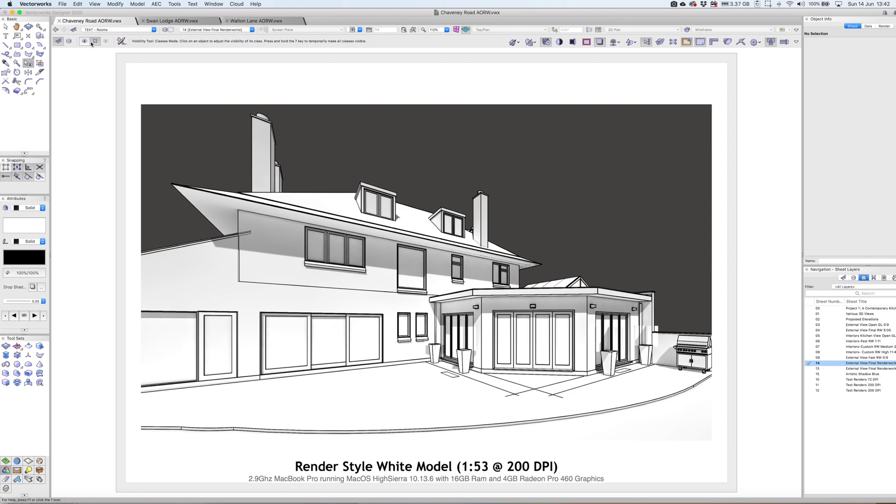
click(95, 41)
key(x)
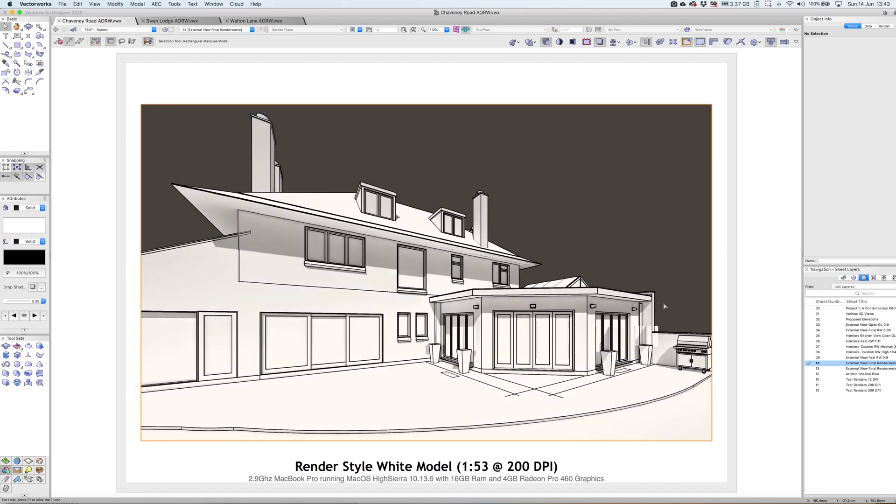
click(664, 306)
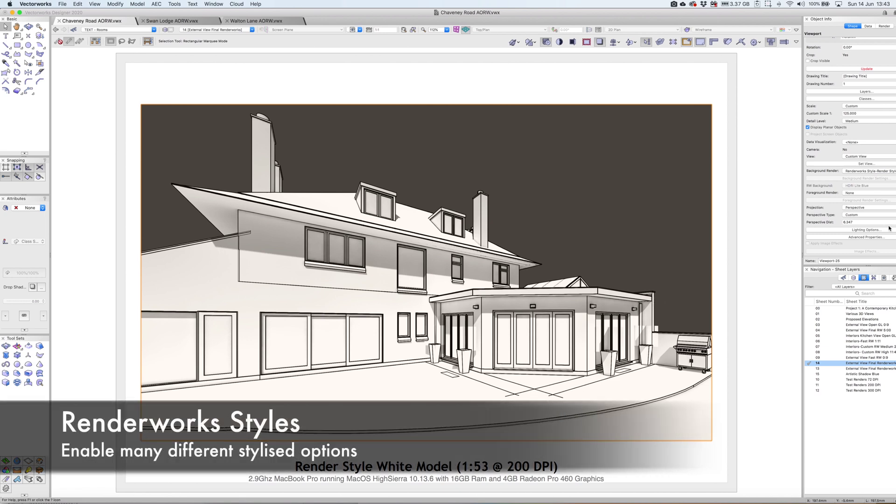
click(881, 172)
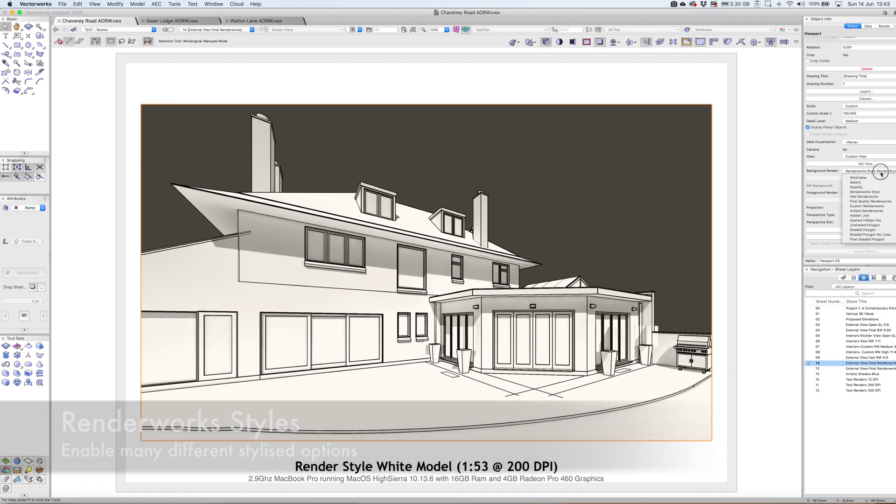
mouse_move(882, 195)
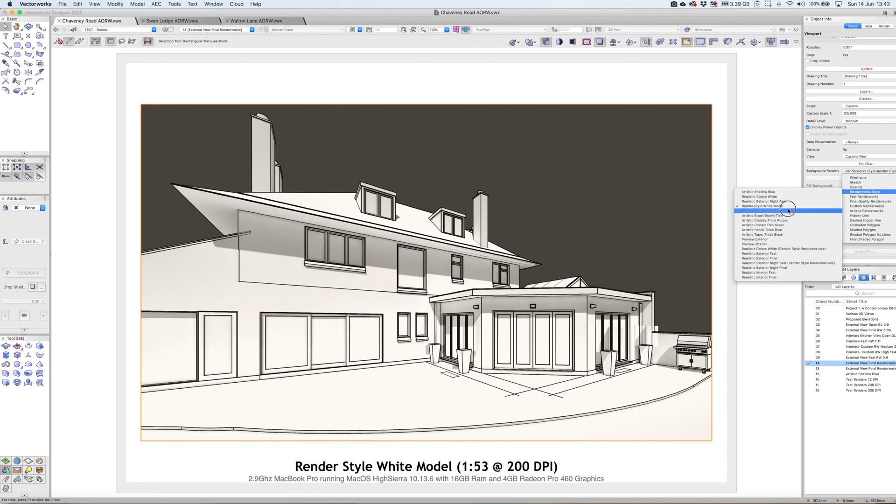
click(788, 315)
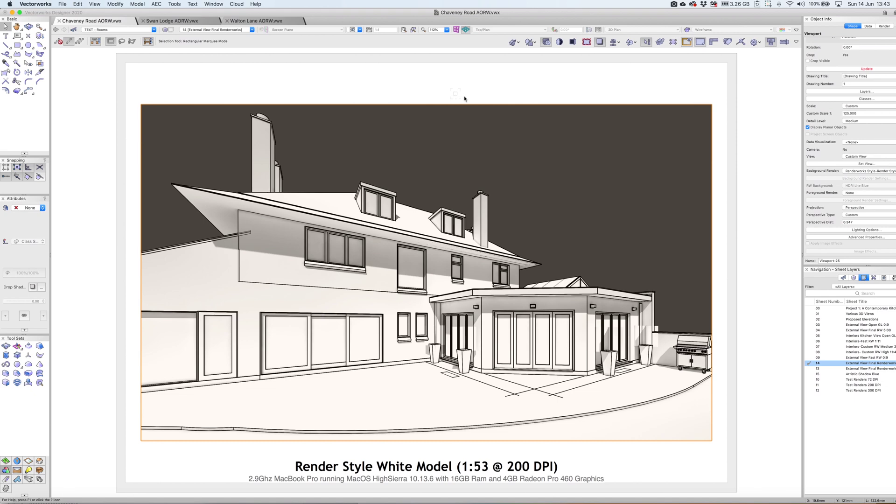
key(super+r)
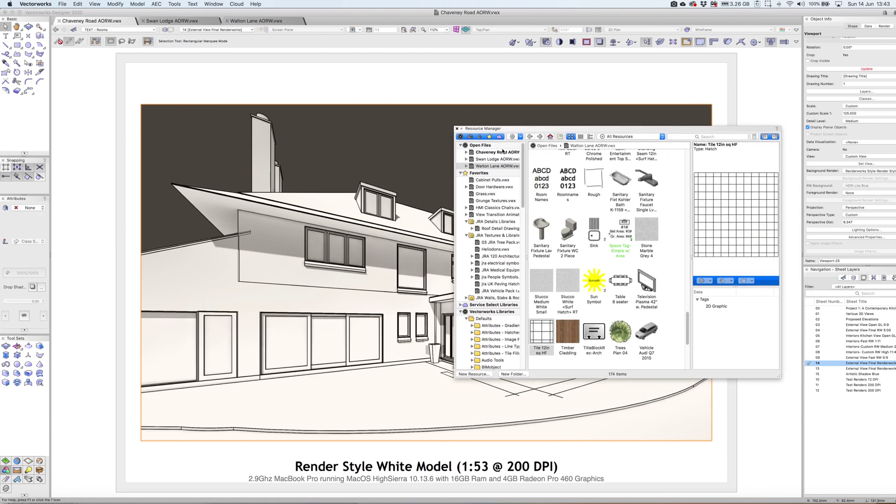
Step: List the Chaveney Road AORW resources and preview the Realistic Colors White, Exterior Night Fast and White Model styles
click(501, 153)
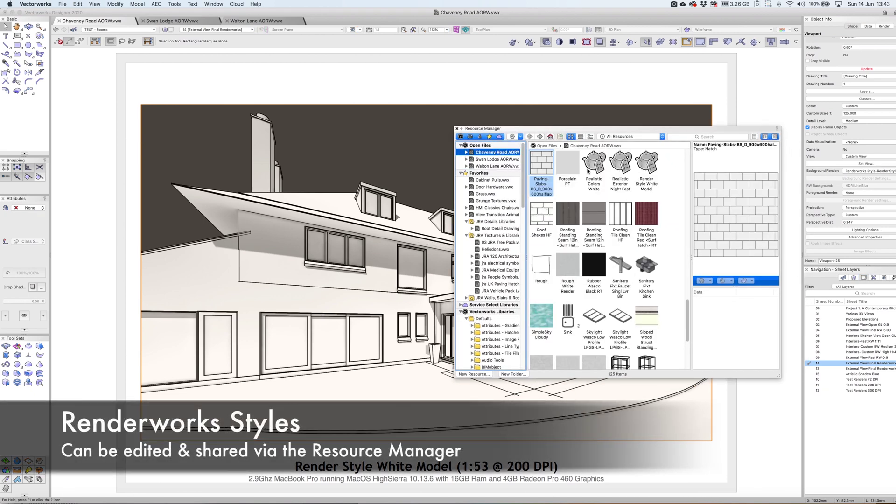
click(600, 165)
click(620, 166)
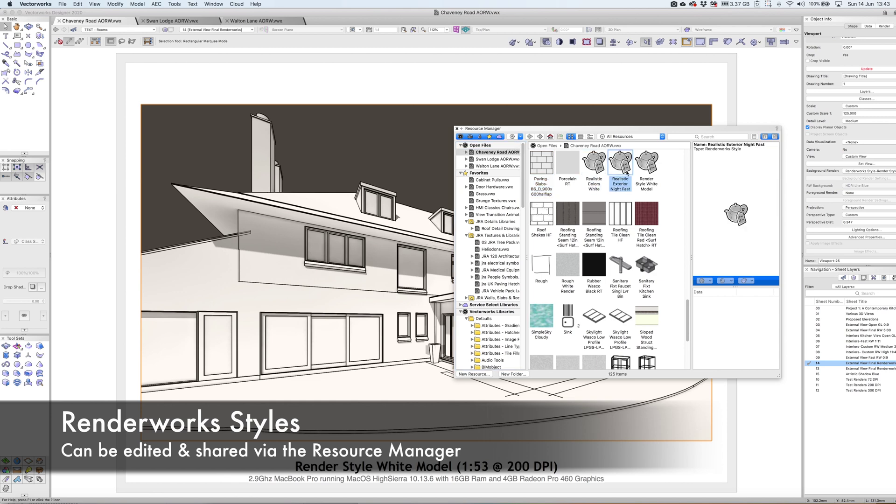
click(648, 168)
click(597, 166)
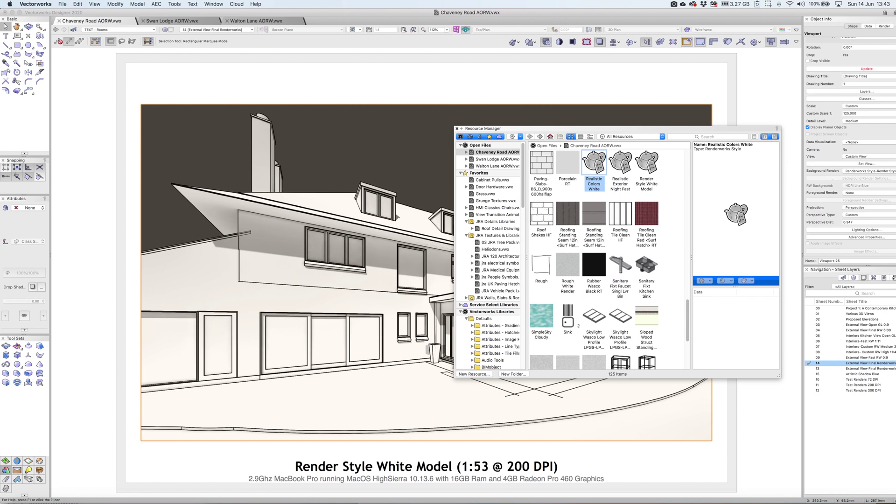
Step: Edit the Render Style White Model render style from its context menu
click(646, 166)
right_click(647, 165)
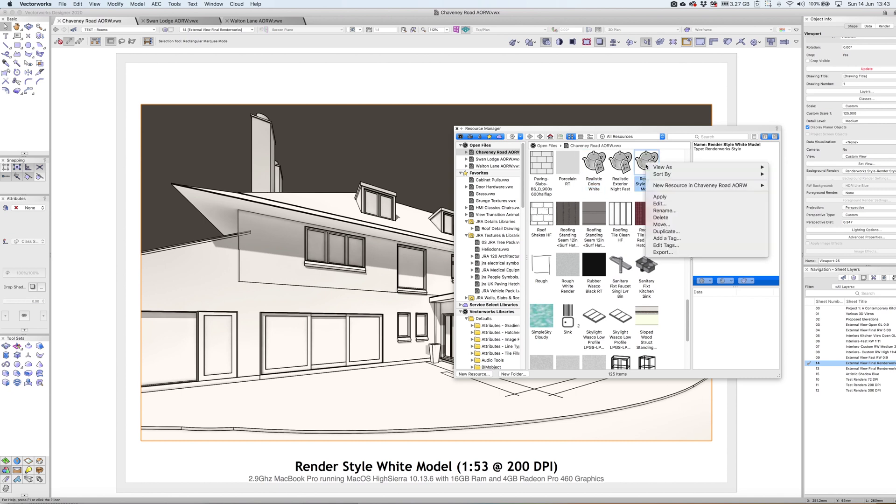
click(684, 198)
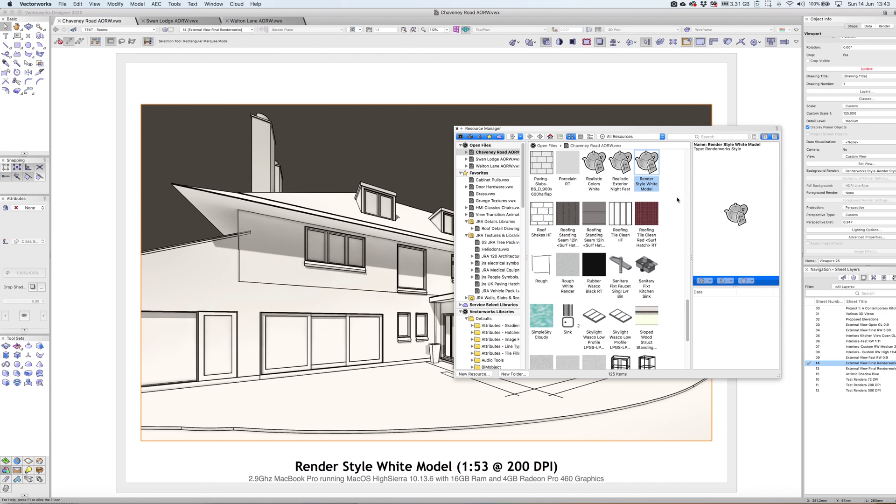
Step: Reposition the Edit Renderworks Style window and review its Quality, Lighting and Edges settings
click(457, 66)
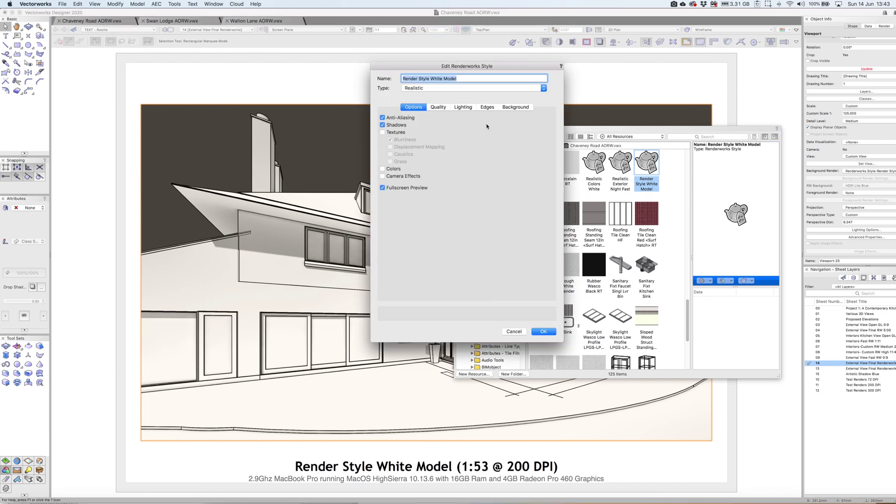
drag(456, 66, 435, 88)
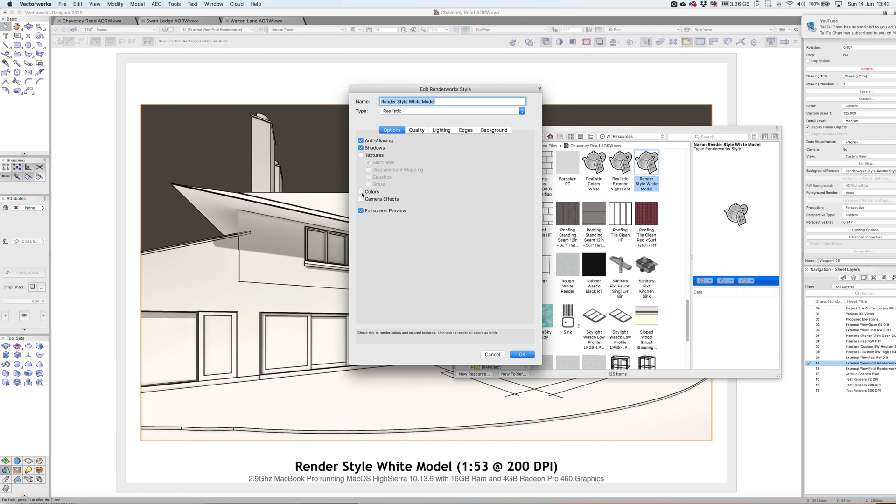
click(417, 130)
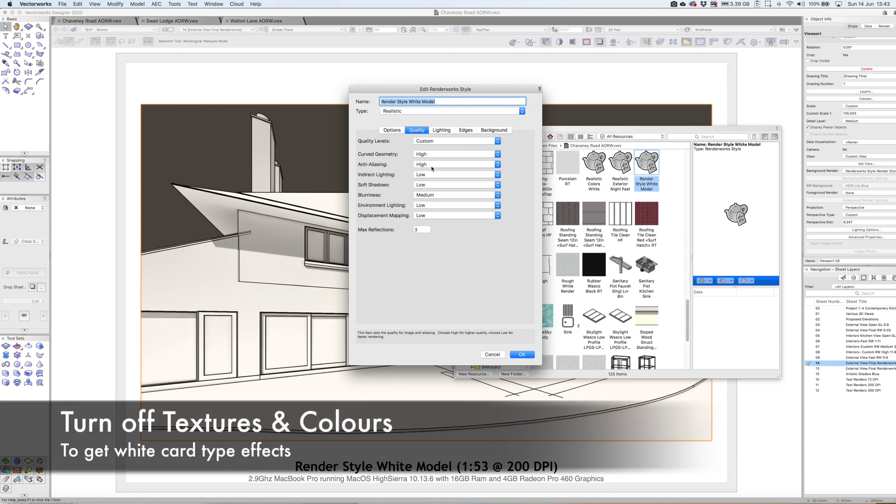
click(446, 131)
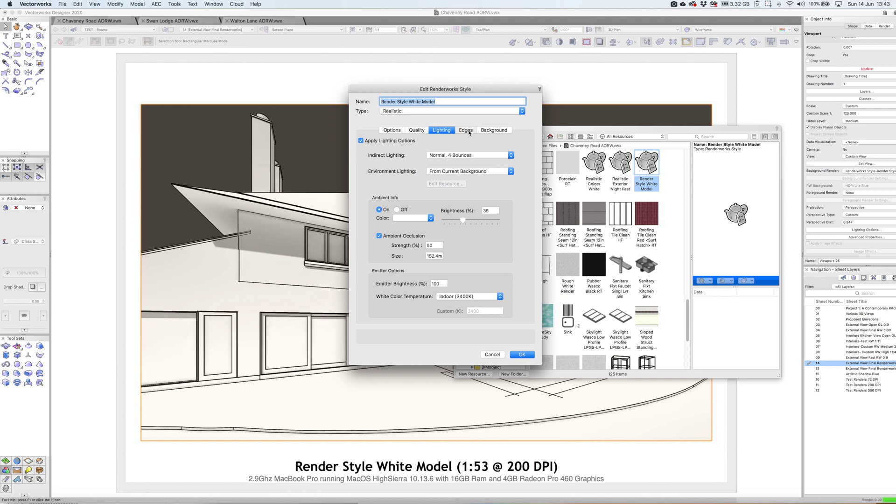
click(467, 130)
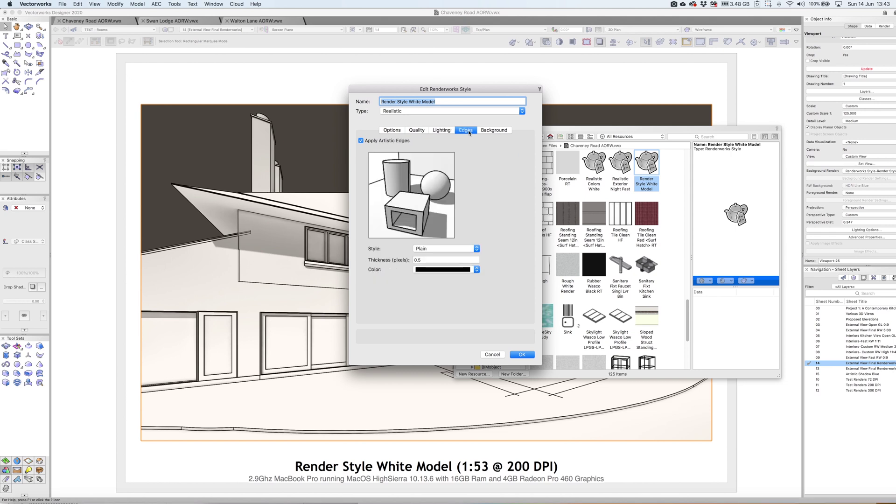
Step: Check the edge colour choices unchanged, view the Background settings, and accept the White Model style
click(439, 271)
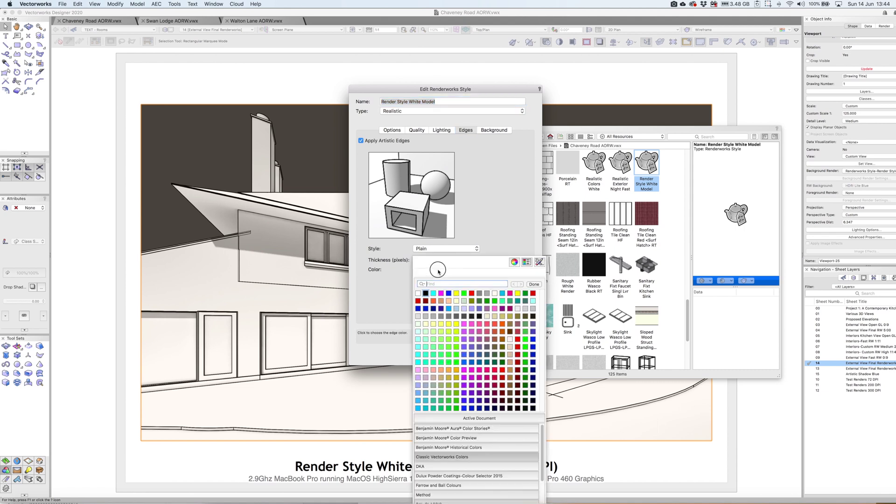
click(493, 154)
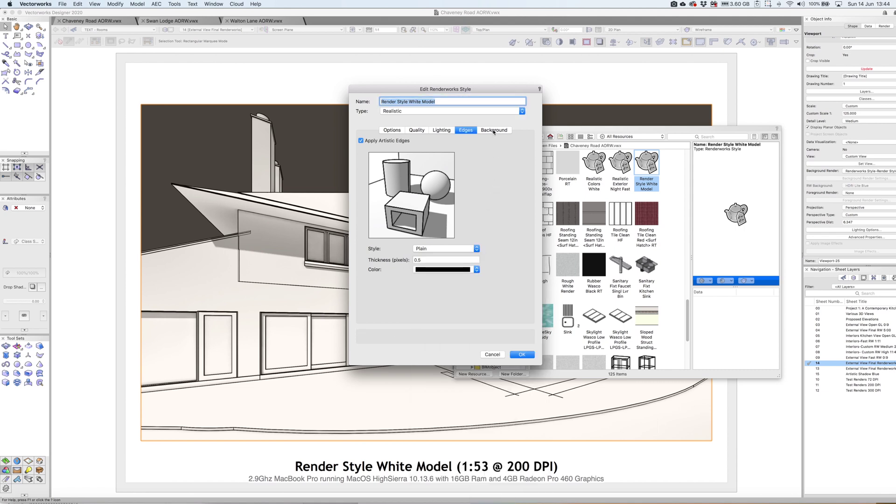
click(493, 130)
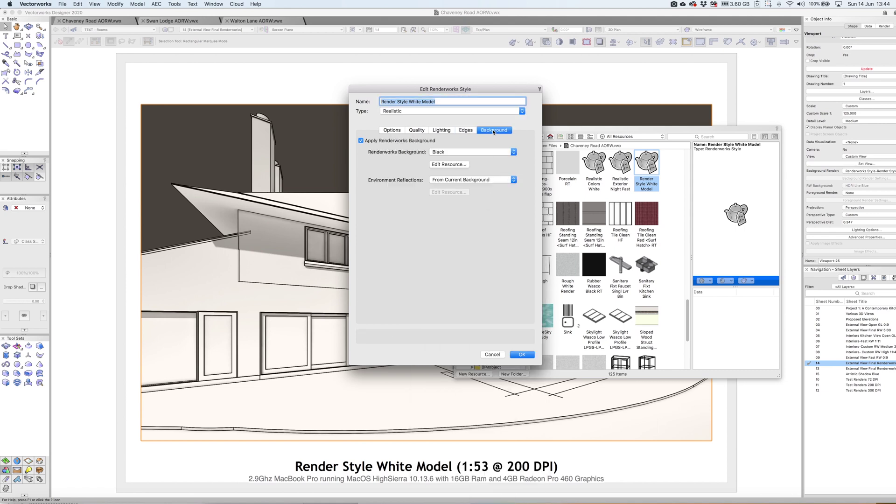
click(521, 355)
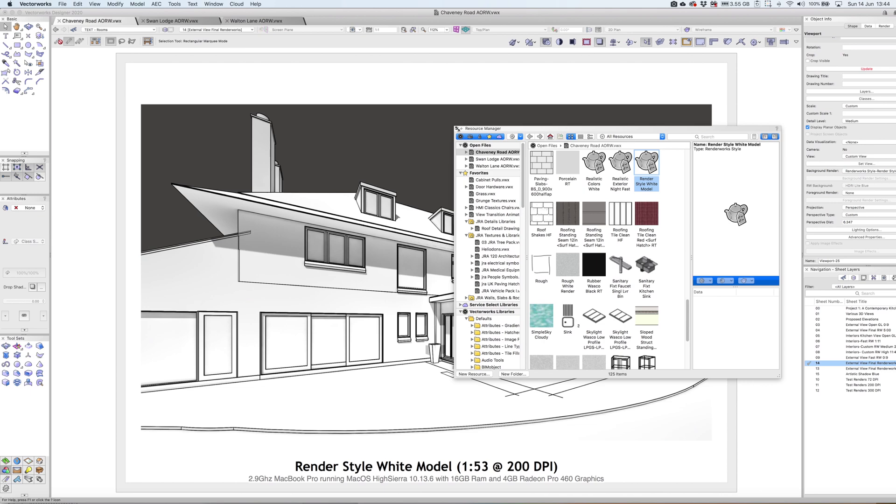
Step: Close the Resource Manager and open the Artistic Shadow Blue sheet layer
click(458, 129)
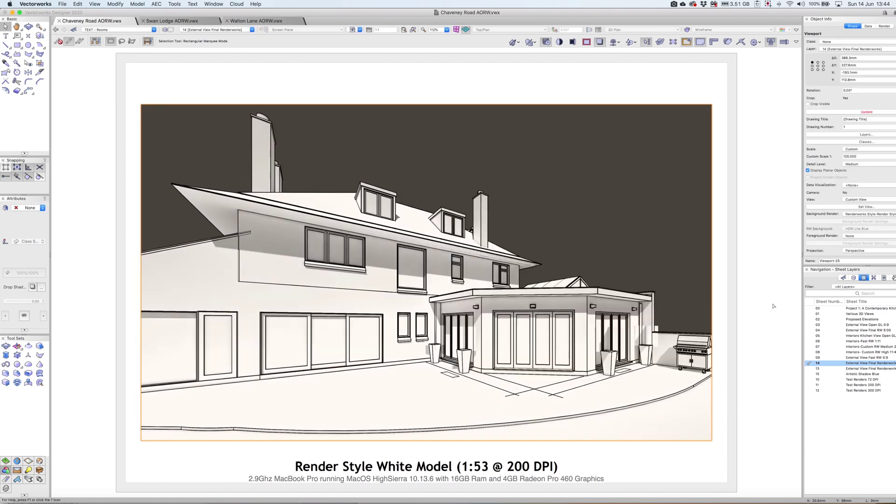
click(855, 368)
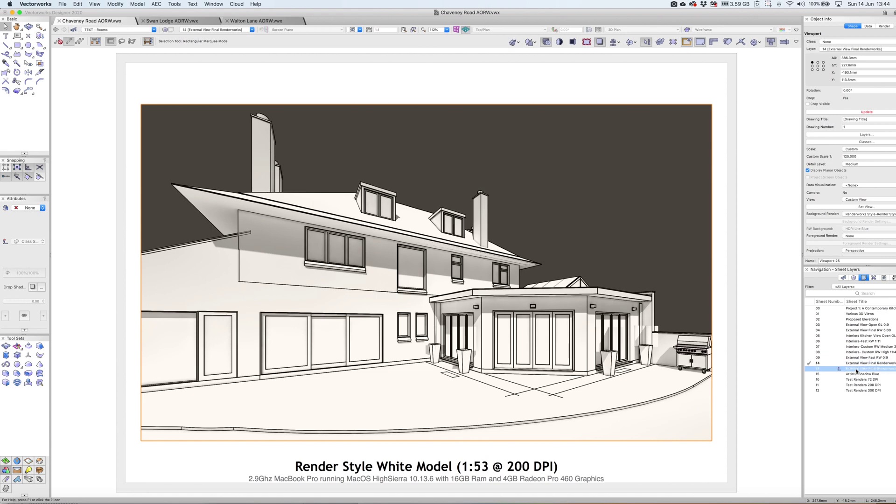
double_click(857, 373)
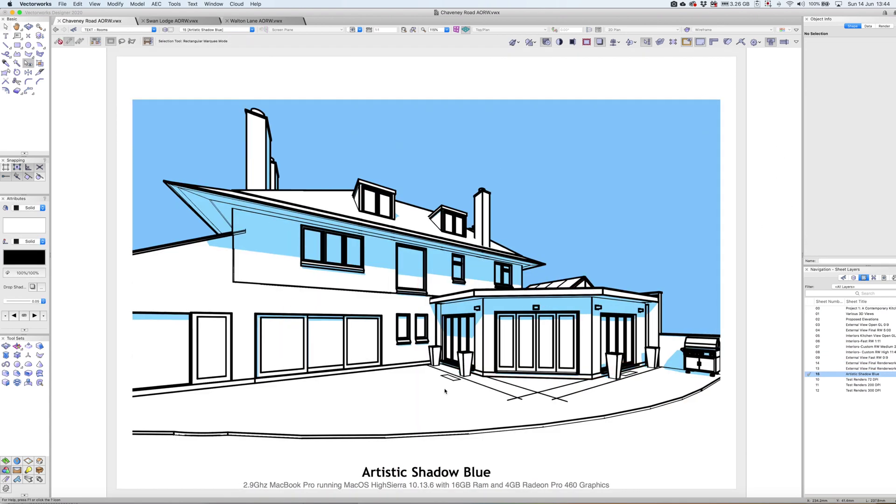
Step: Turn on visibility for the Renderworks class and its subclasses in the Classes list
key(x)
click(845, 278)
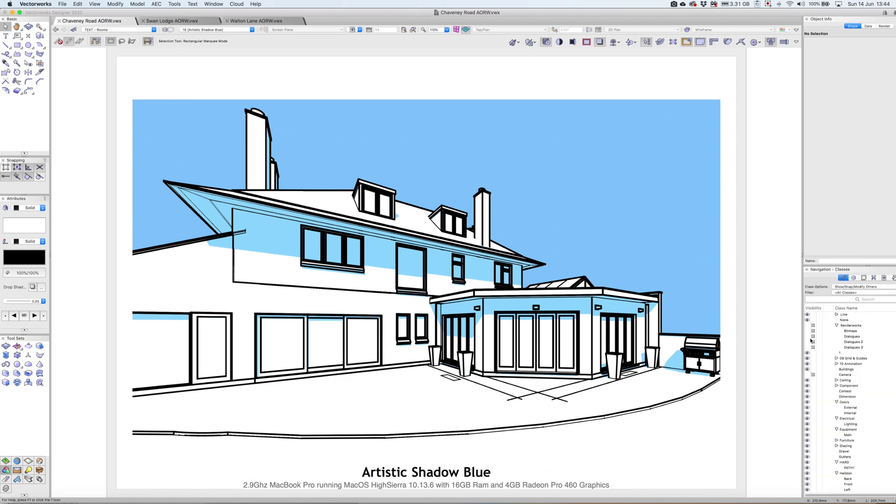
click(808, 326)
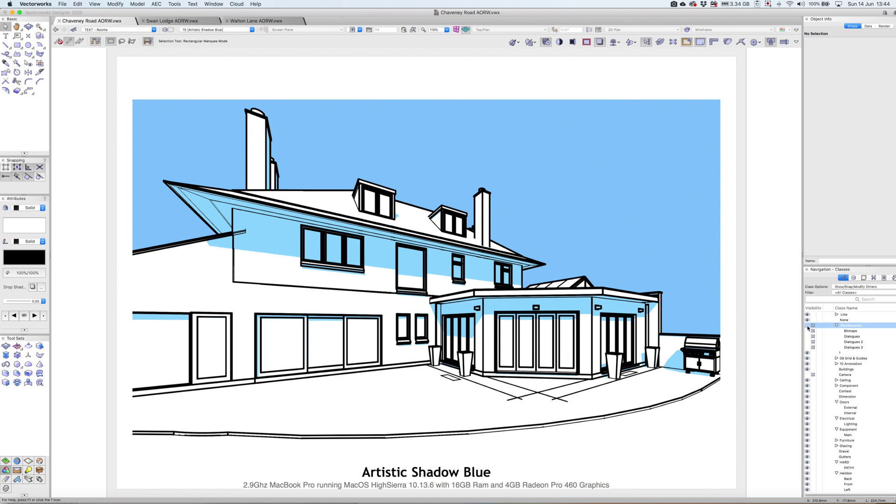
click(807, 325)
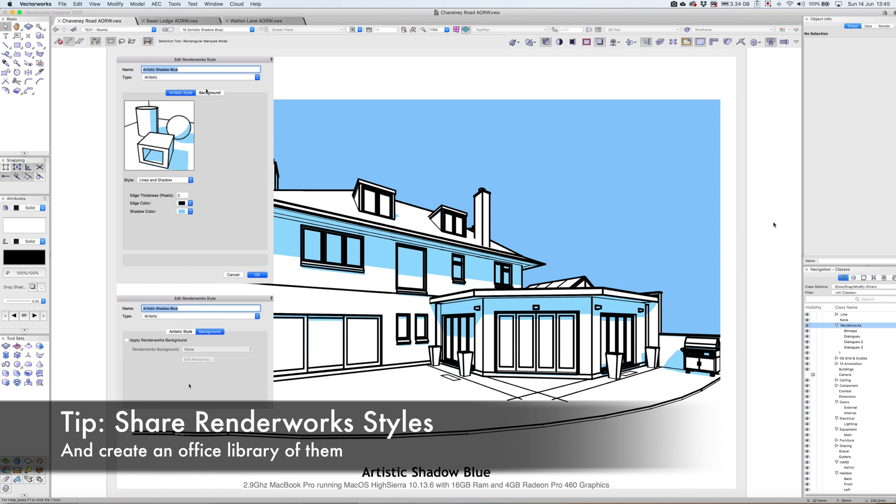
click(863, 277)
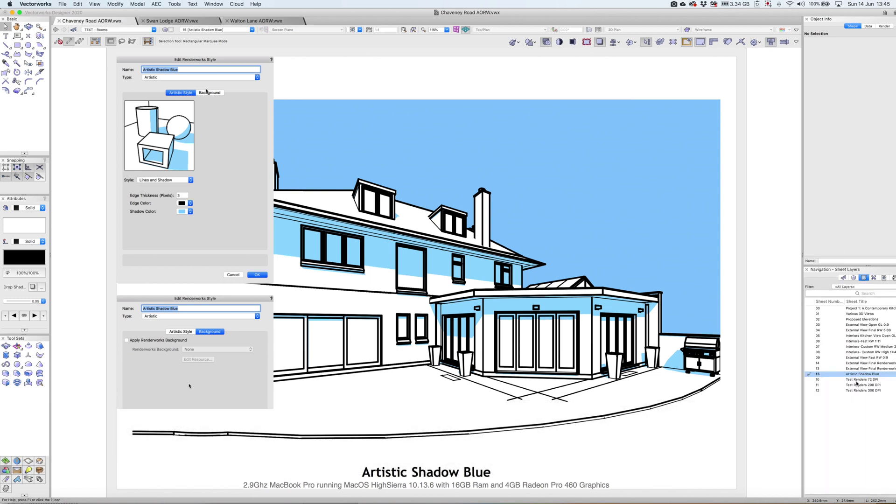
Step: Activate sheet layer 10, Test Renders 72 DPI
click(861, 380)
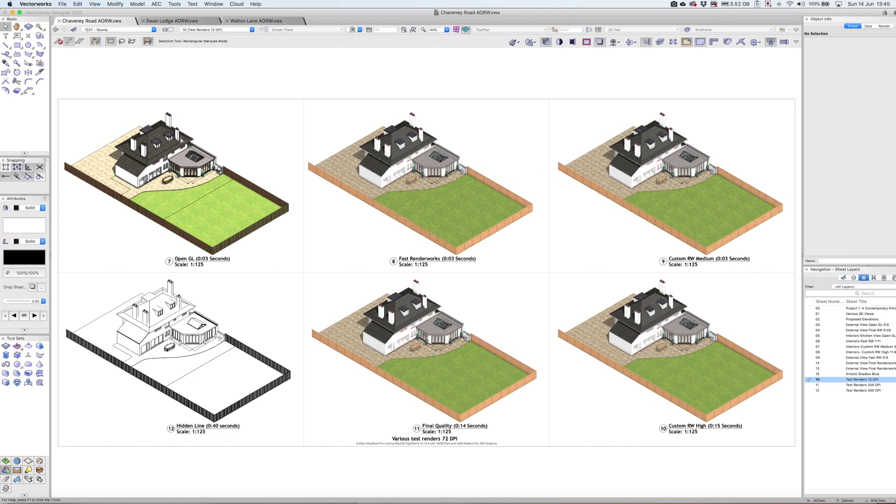
key(c)
drag(167, 122, 231, 222)
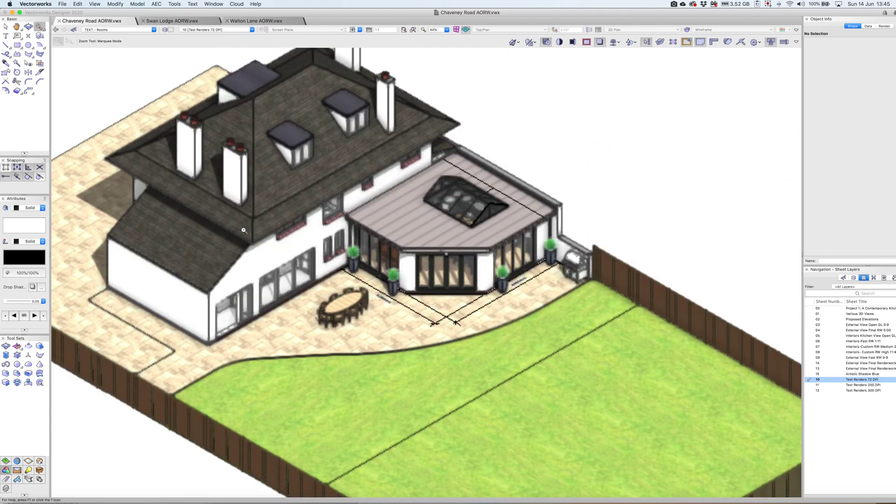
key(super+6)
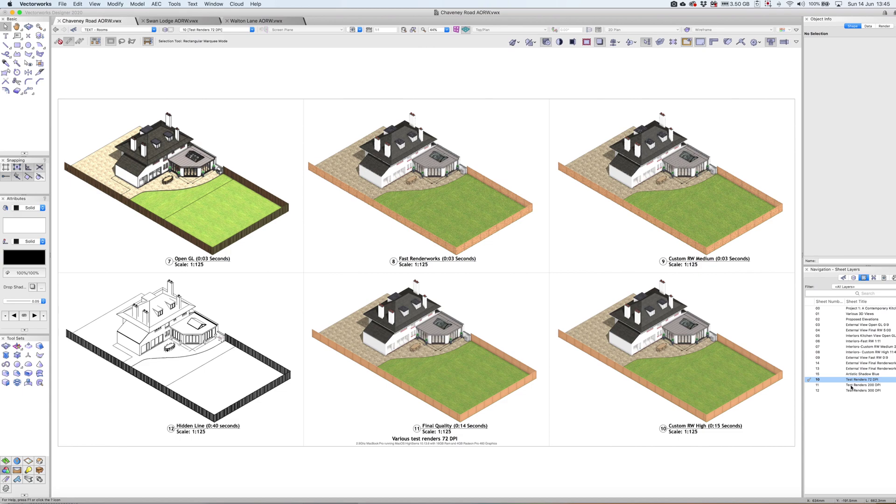
click(852, 386)
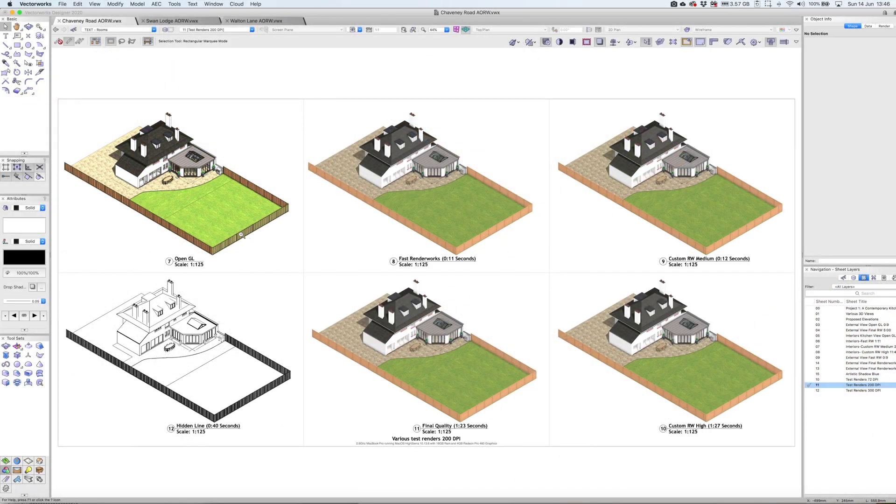
Step: Zoom in on the Open GL and Custom RW Medium renders, returning to the full sheet each time
key(c)
drag(112, 105, 259, 196)
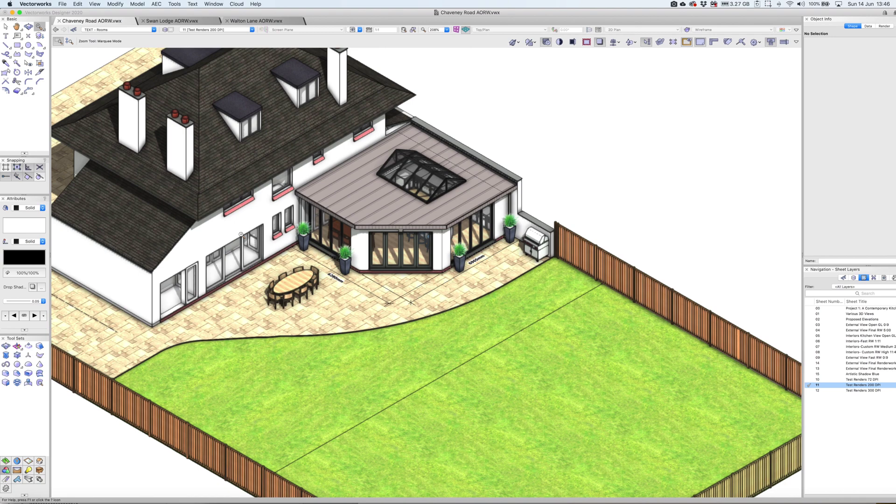
key(super+6)
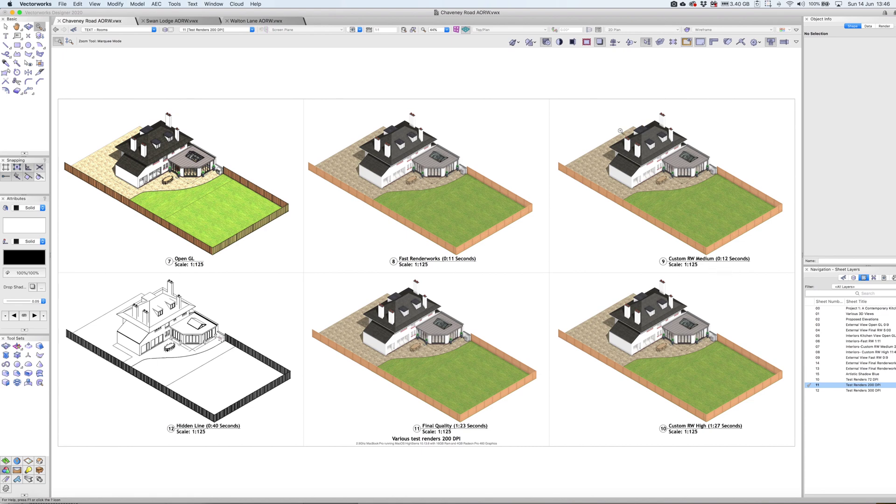
drag(619, 128, 720, 220)
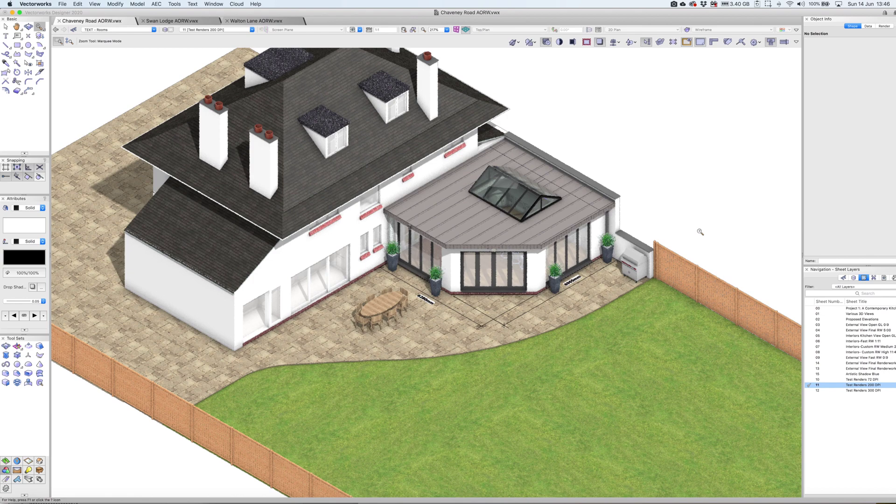
key(super+5)
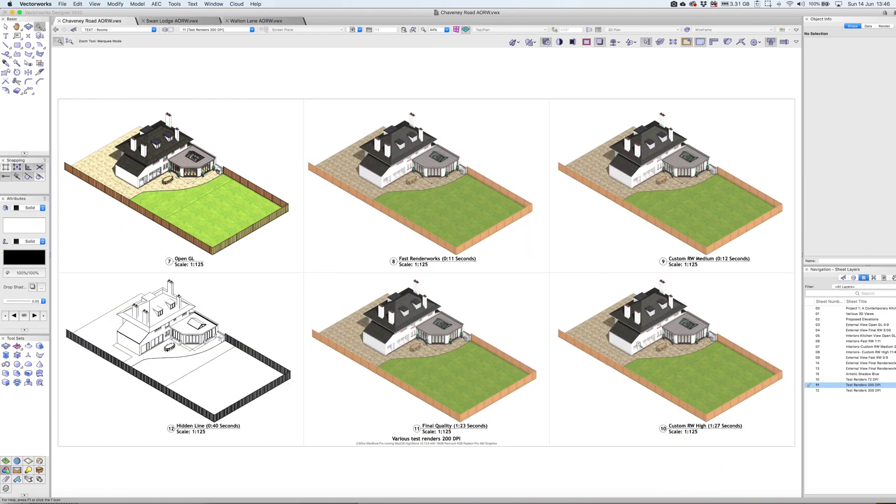
Step: Inspect the Custom RW High render close up, then zoom back to the whole sheet
drag(630, 299, 716, 369)
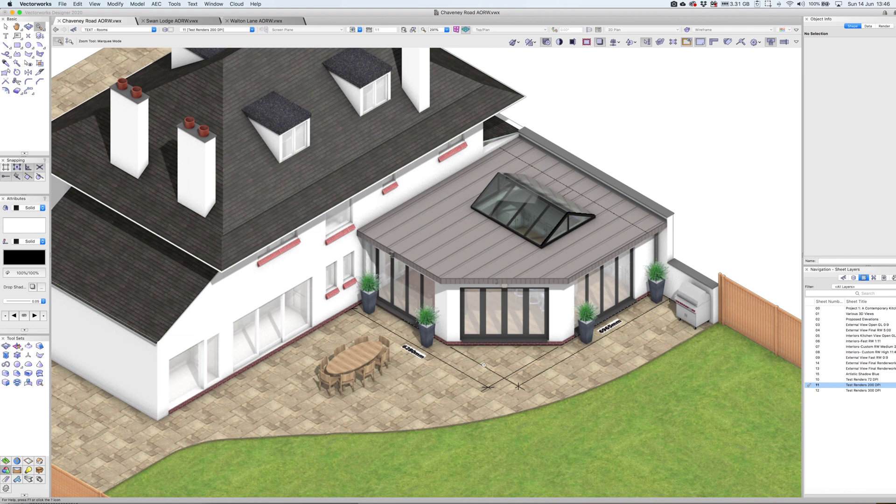
scroll(476, 345, down, 5)
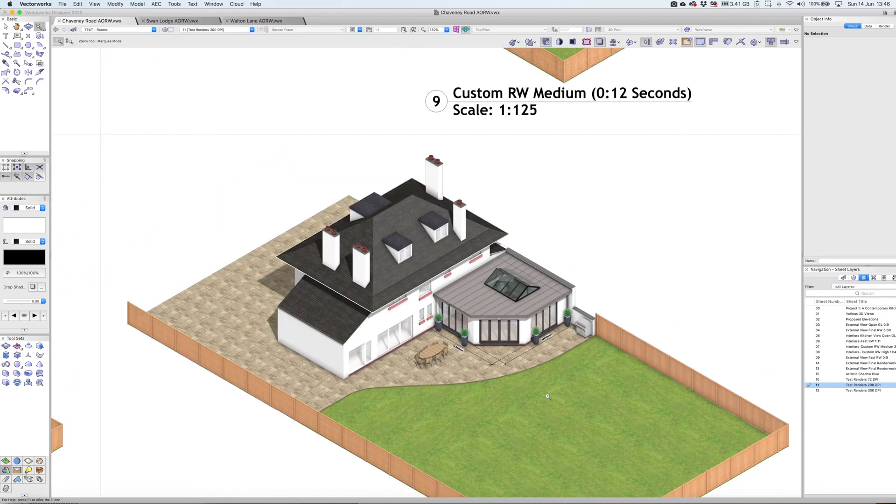
key(h)
scroll(511, 255, down, 5)
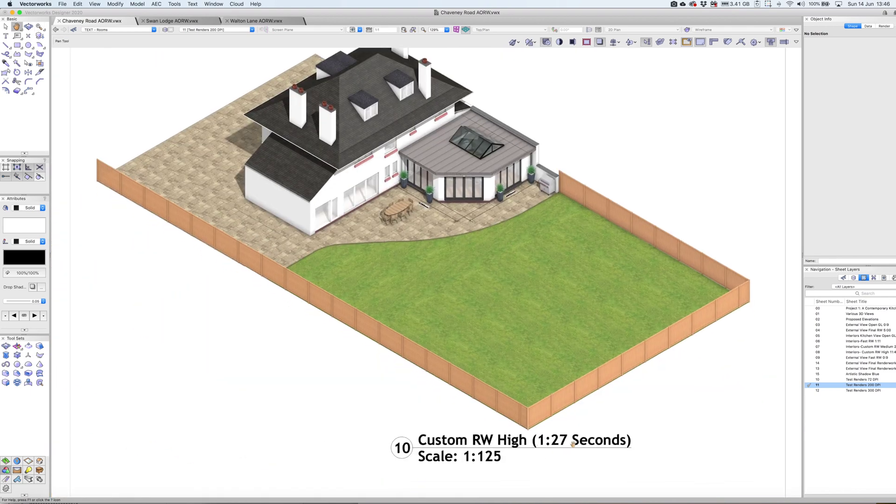
key(c)
key(super+6)
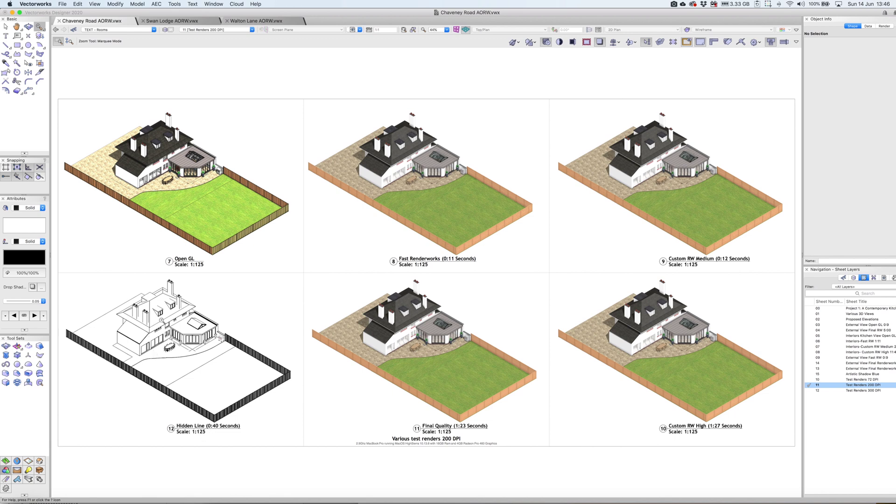
click(859, 391)
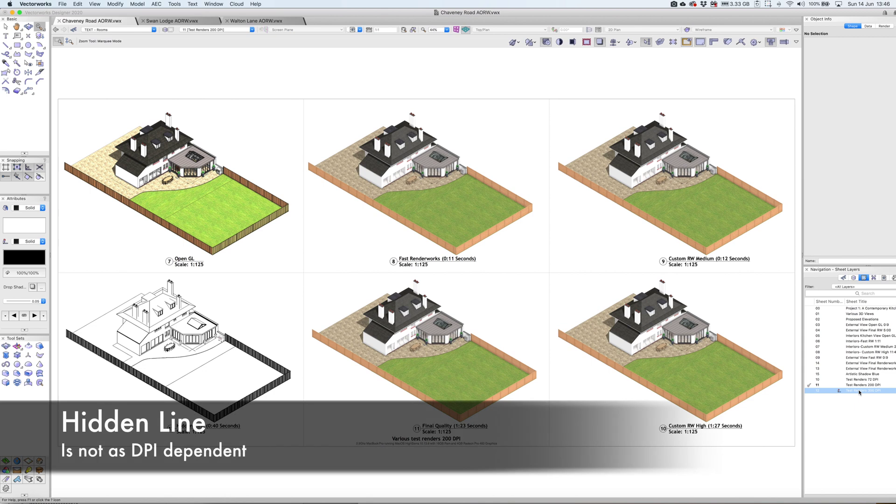
Step: Open sheet 12, Test Renders 300 DPI, and zoom into the Custom RW High render before returning to page
double_click(860, 390)
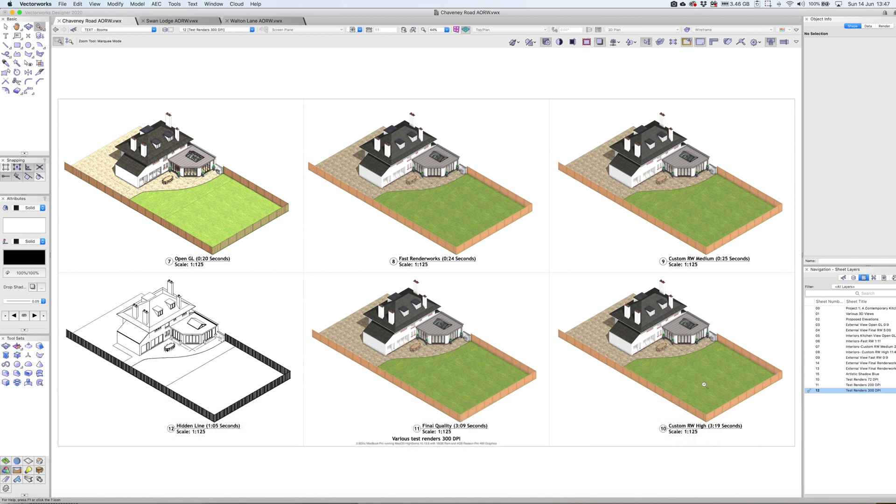
drag(607, 289, 726, 390)
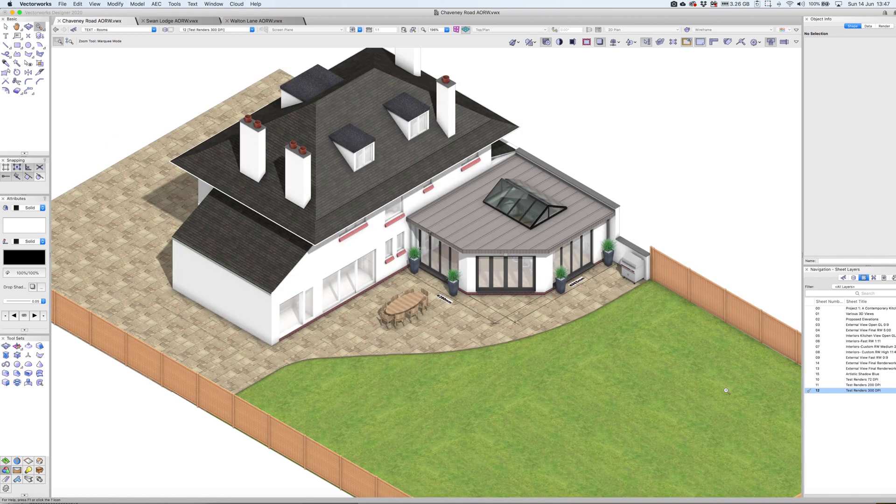
key(super+4)
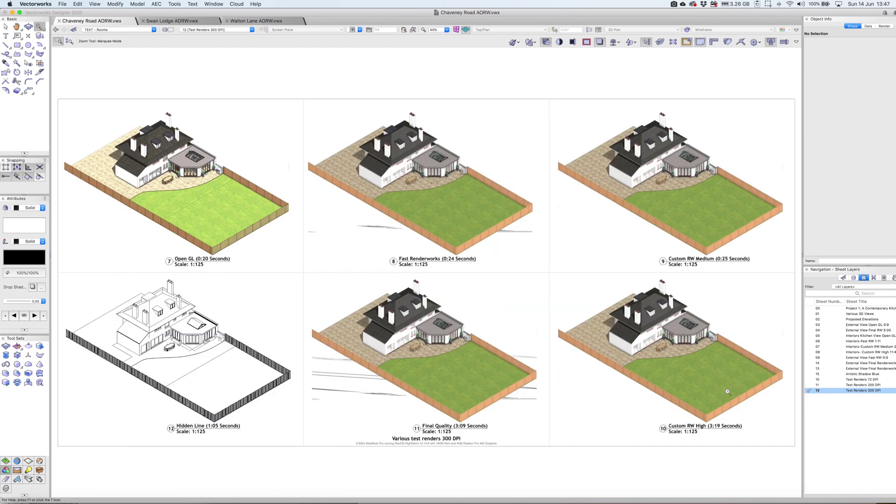
click(5, 26)
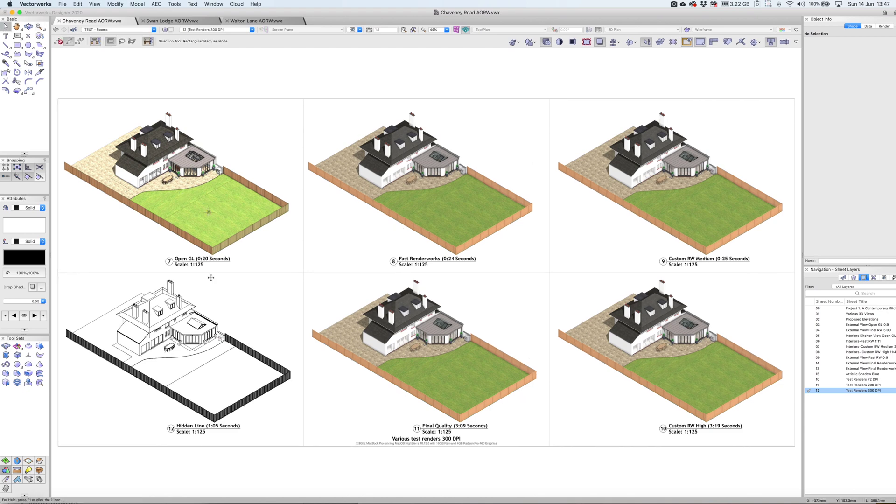